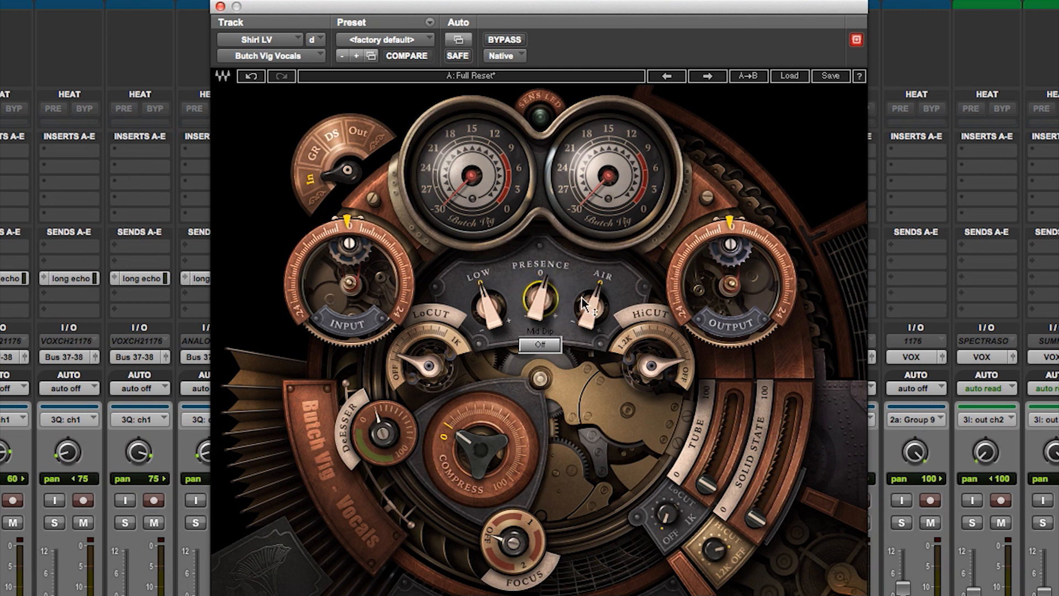
Boost the vocal's Air band to 4.0 and raise the Low band slightly.
{"action": "left_click_drag", "start_coordinate": [592, 307], "coordinate": [592, 278]}
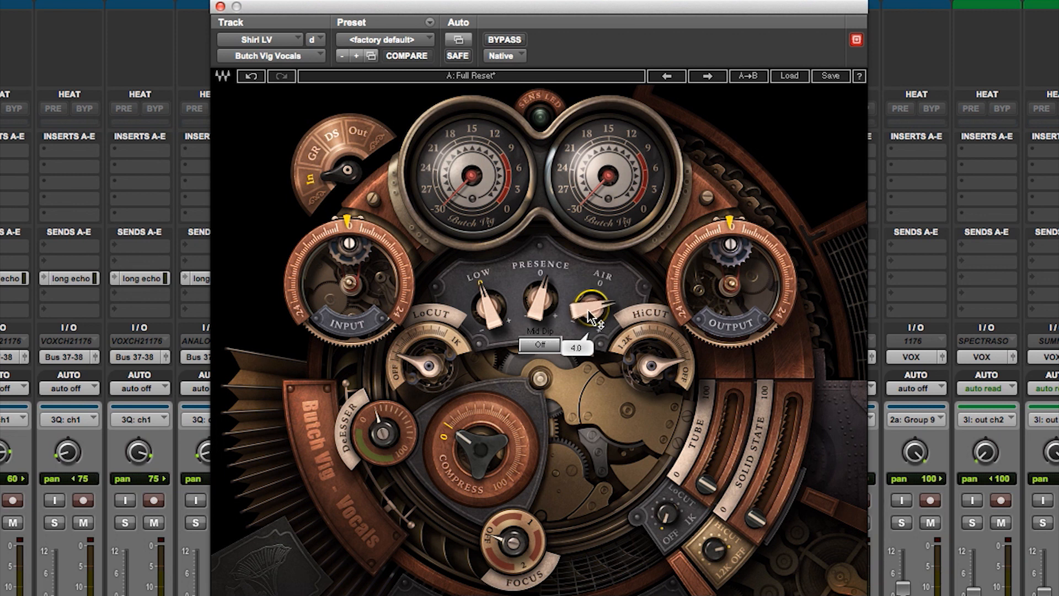
{"action": "left_click", "coordinate": [488, 304]}
{"action": "left_click_drag", "start_coordinate": [489, 305], "coordinate": [489, 301]}
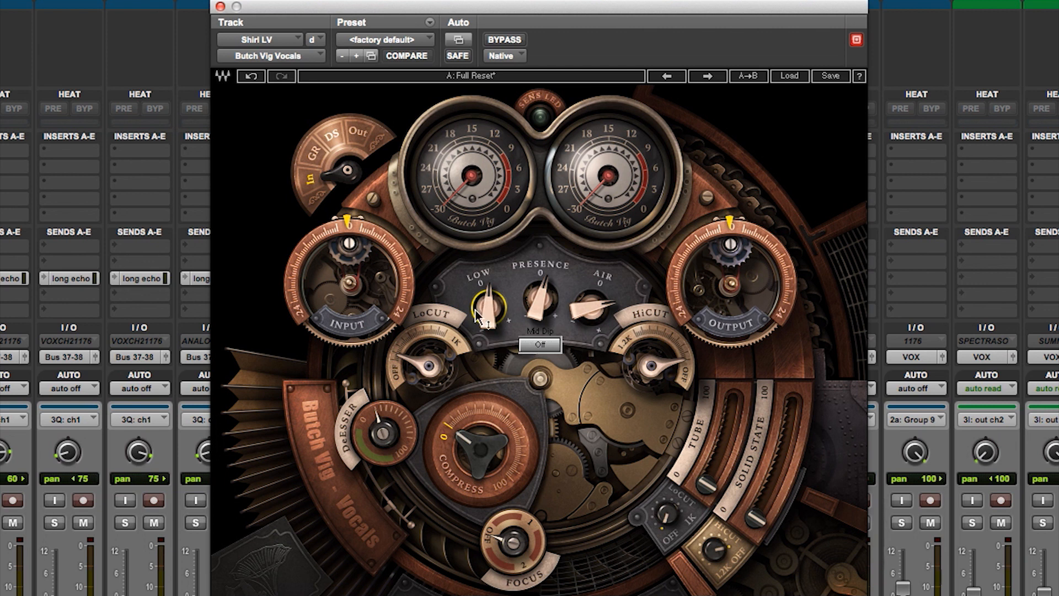
{"action": "mouse_move", "coordinate": [499, 319]}
{"action": "mouse_move", "coordinate": [537, 304]}
{"action": "mouse_move", "coordinate": [578, 305]}
Set Compress to 30.7 and apply a small amount of DeEsser.
{"action": "left_click_drag", "start_coordinate": [466, 442], "coordinate": [466, 416]}
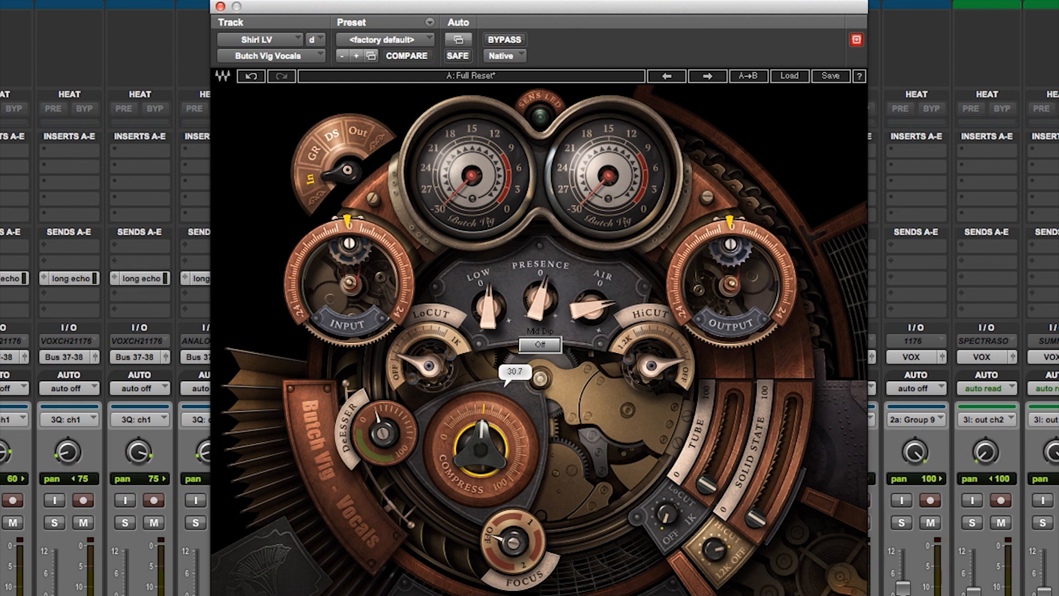
{"action": "mouse_move", "coordinate": [388, 431]}
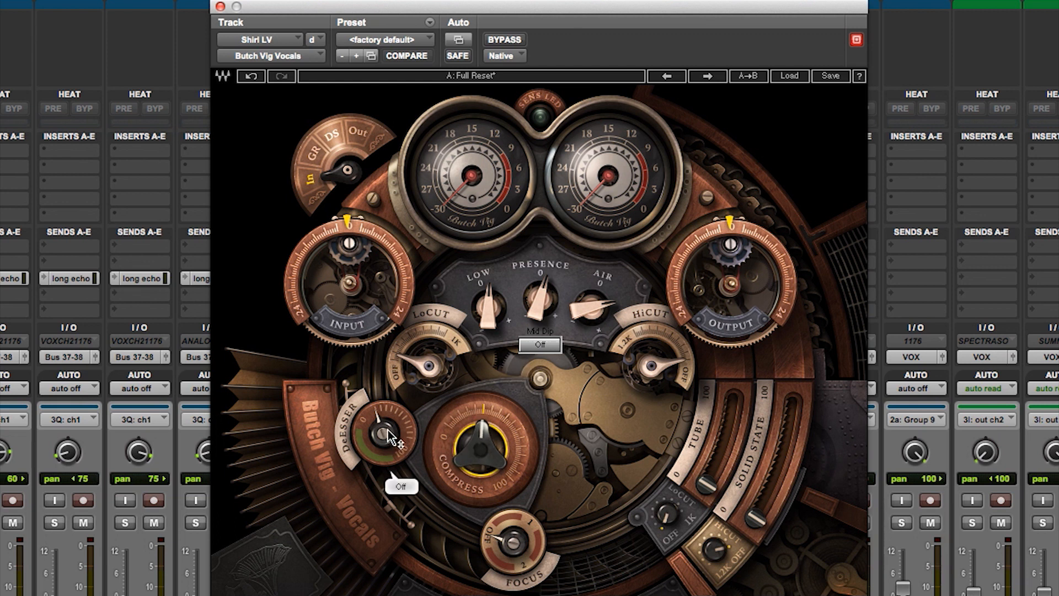
{"action": "left_click_drag", "start_coordinate": [387, 431], "coordinate": [388, 419]}
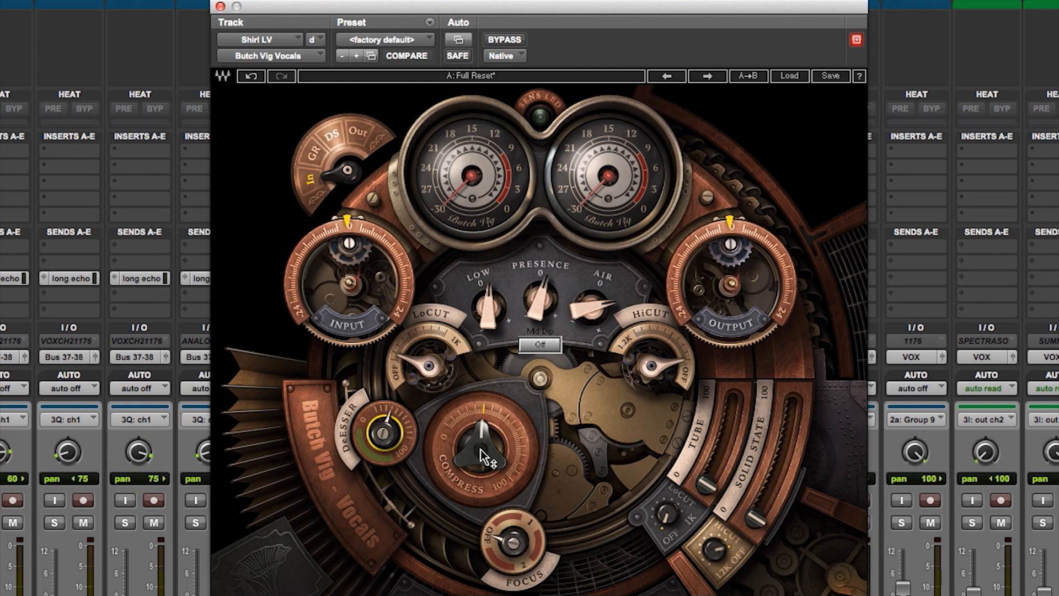
Lower the plugin's output level slightly below 0.
{"action": "mouse_move", "coordinate": [487, 457]}
{"action": "left_click_drag", "start_coordinate": [727, 263], "coordinate": [726, 272]}
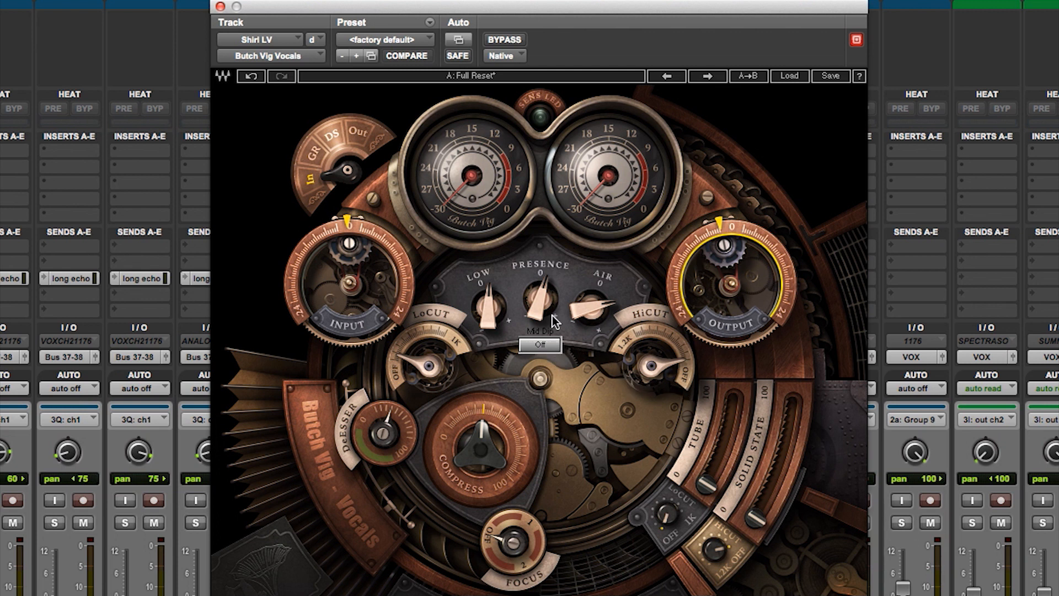
Compare the vocal during playback with the plugin bypassed and active several times, leaving the plugin active.
{"action": "left_click", "coordinate": [502, 36]}
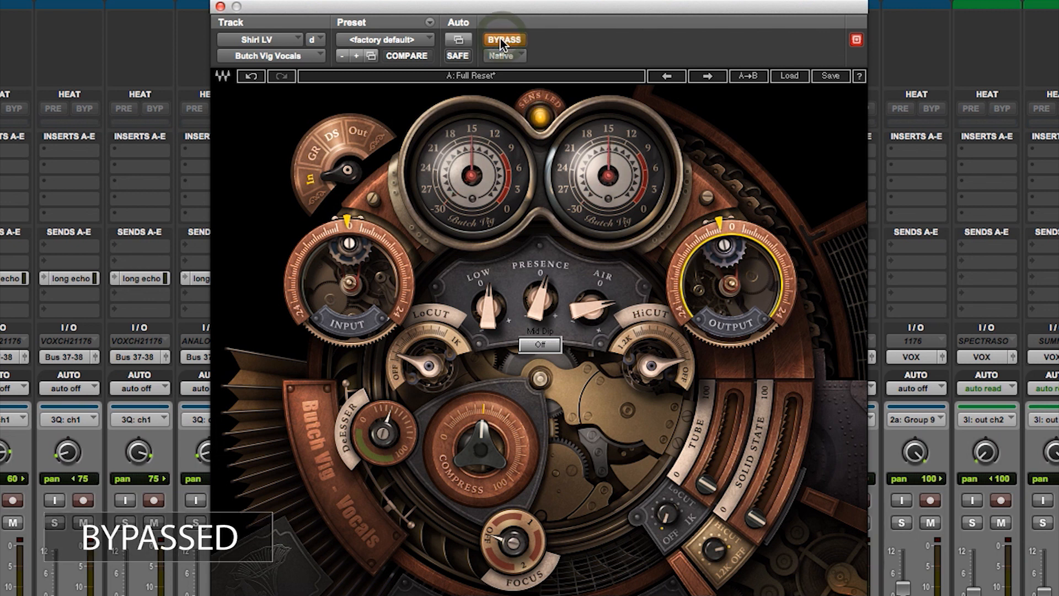
{"action": "left_click", "coordinate": [501, 40]}
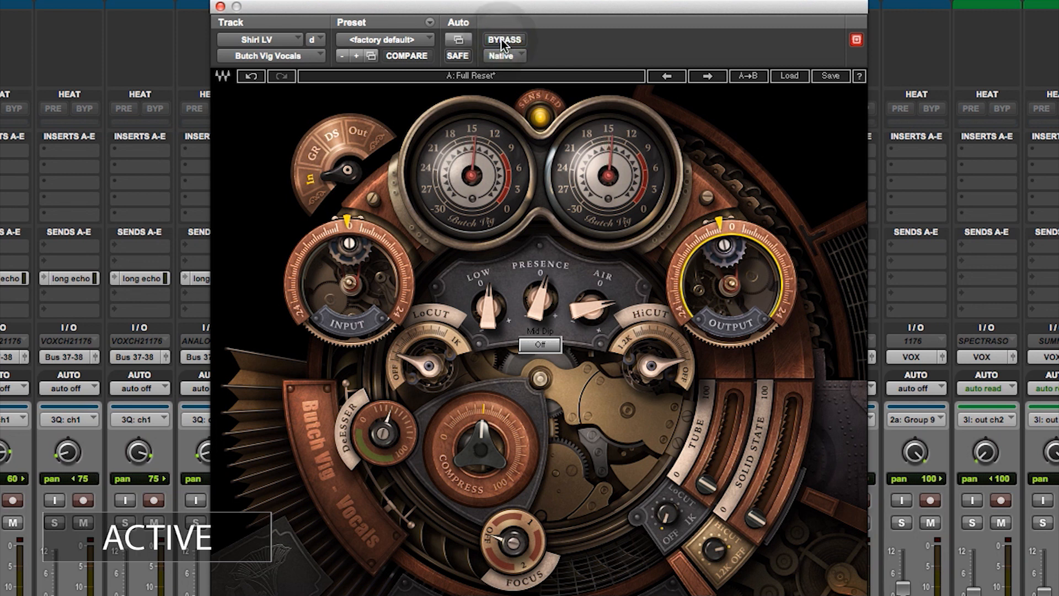
{"action": "left_click", "coordinate": [501, 38]}
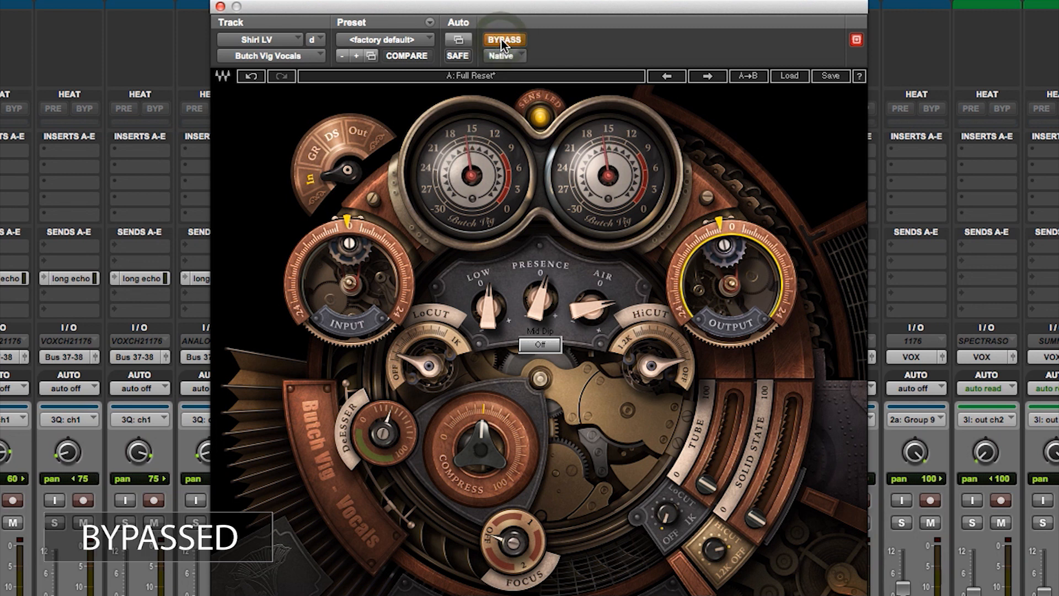
{"action": "left_click", "coordinate": [501, 39]}
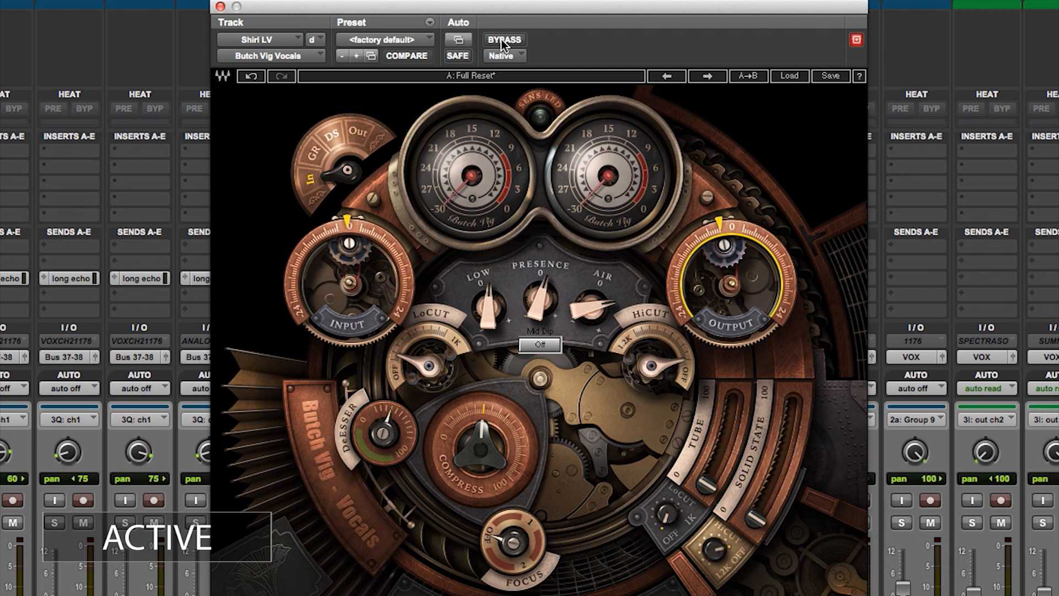
{"action": "left_click", "coordinate": [501, 38]}
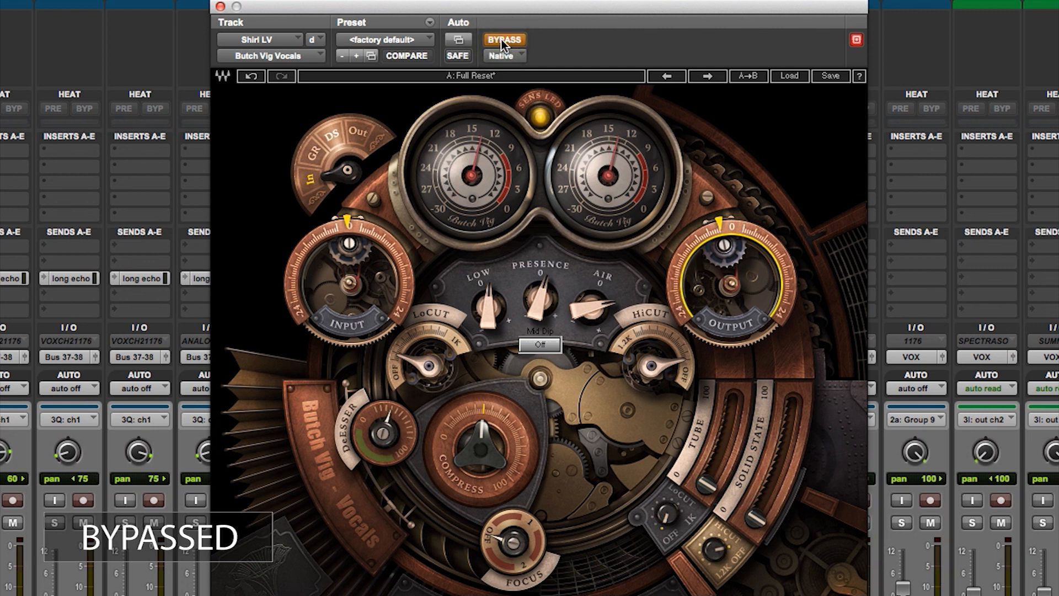
{"action": "left_click", "coordinate": [502, 39]}
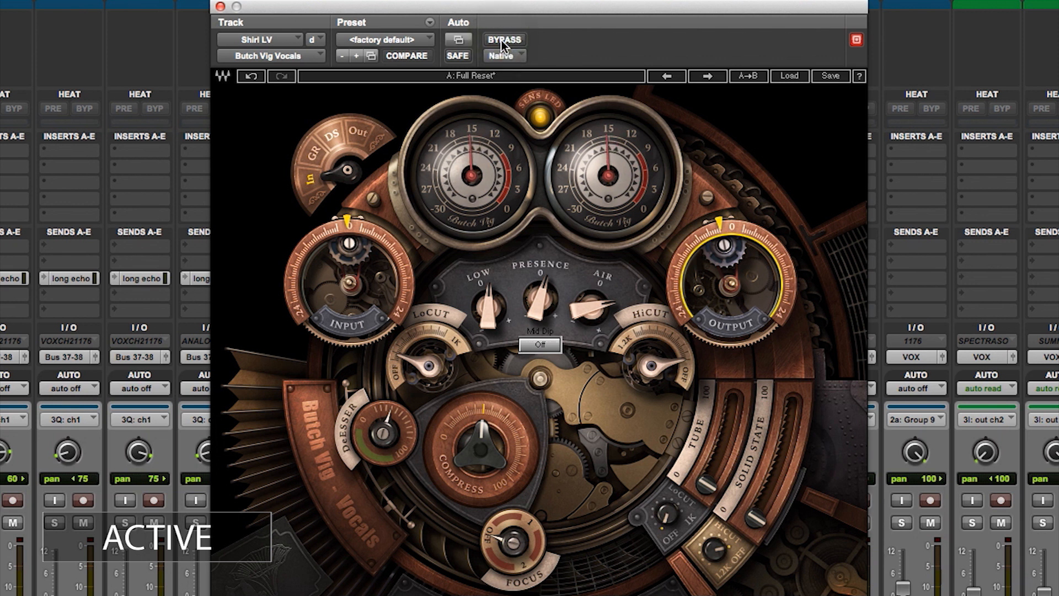
{"action": "left_click", "coordinate": [501, 41]}
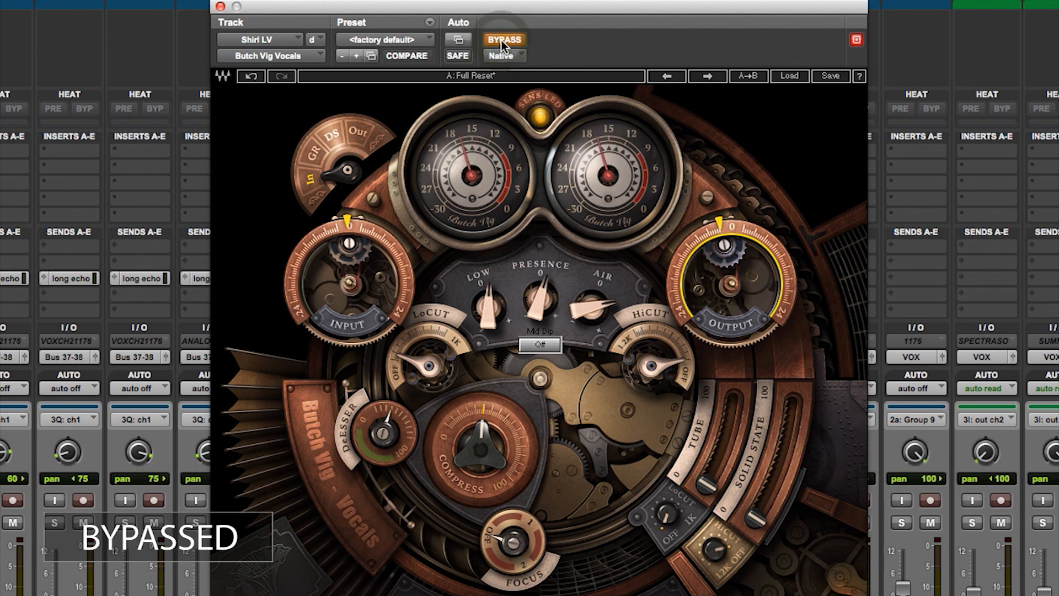
{"action": "left_click", "coordinate": [502, 40]}
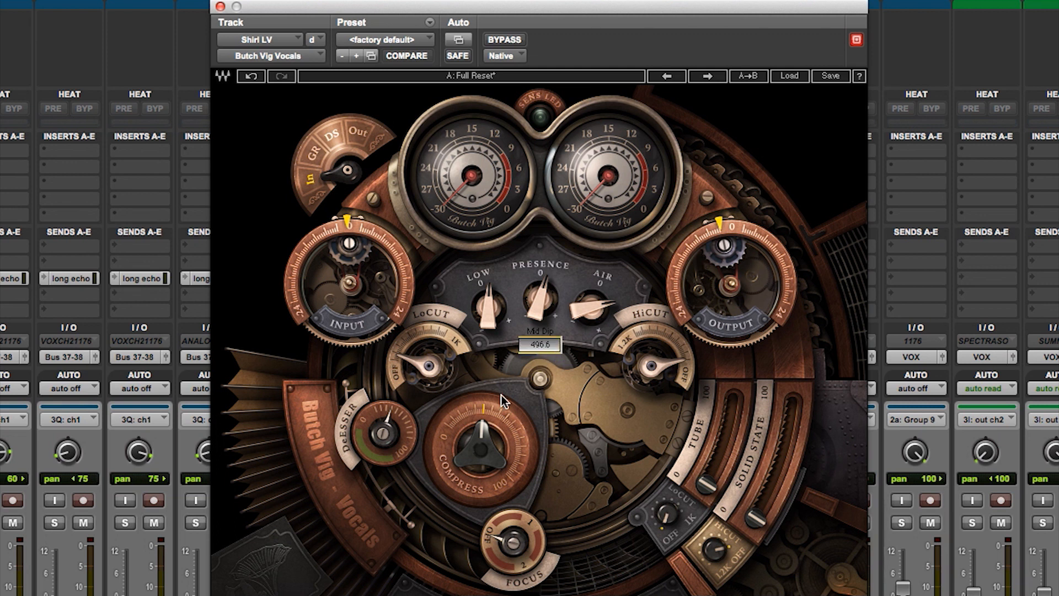
Increase the Compress and DeEsser amounts a little further.
{"action": "mouse_move", "coordinate": [481, 441]}
{"action": "left_click_drag", "start_coordinate": [483, 436], "coordinate": [485, 425]}
{"action": "left_click_drag", "start_coordinate": [380, 429], "coordinate": [381, 421]}
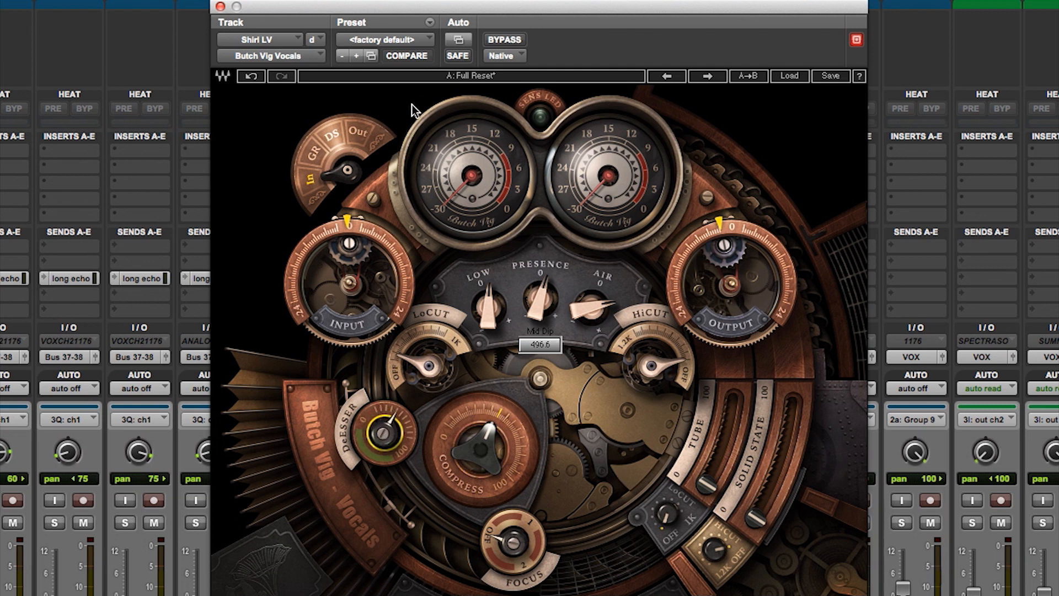
Play the vocal from a bypassed start and alternate with the active compression and de-essing settings, ending on bypassed.
{"action": "left_click", "coordinate": [500, 39]}
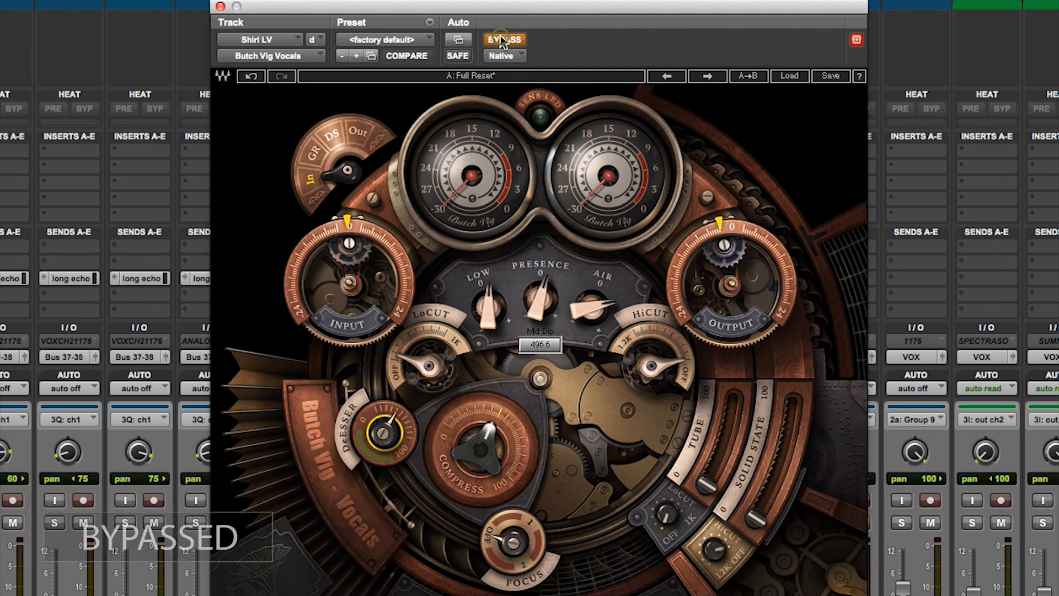
{"action": "key", "text": "space"}
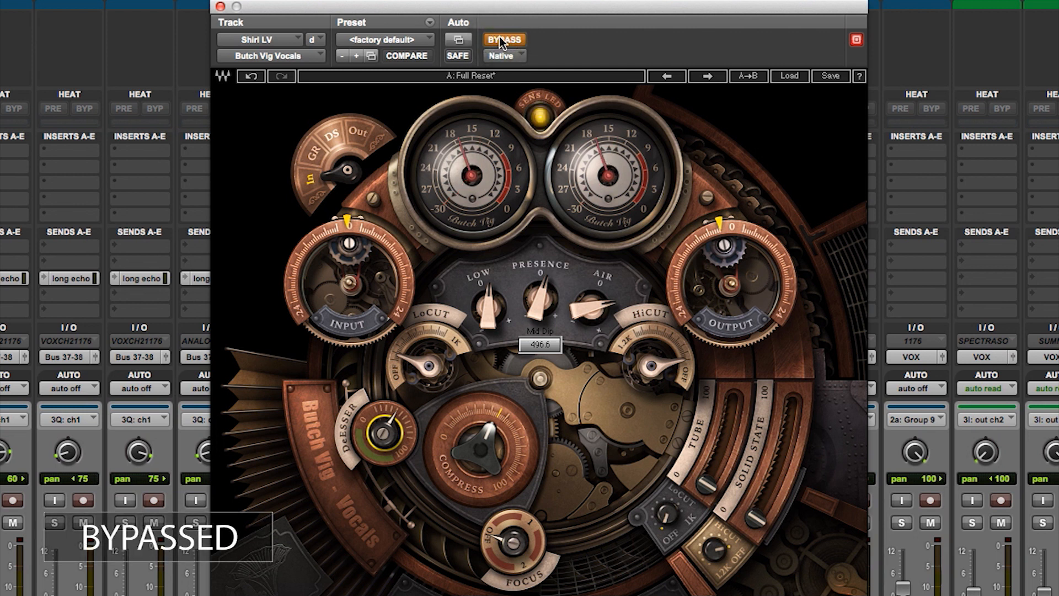
{"action": "left_click", "coordinate": [508, 39]}
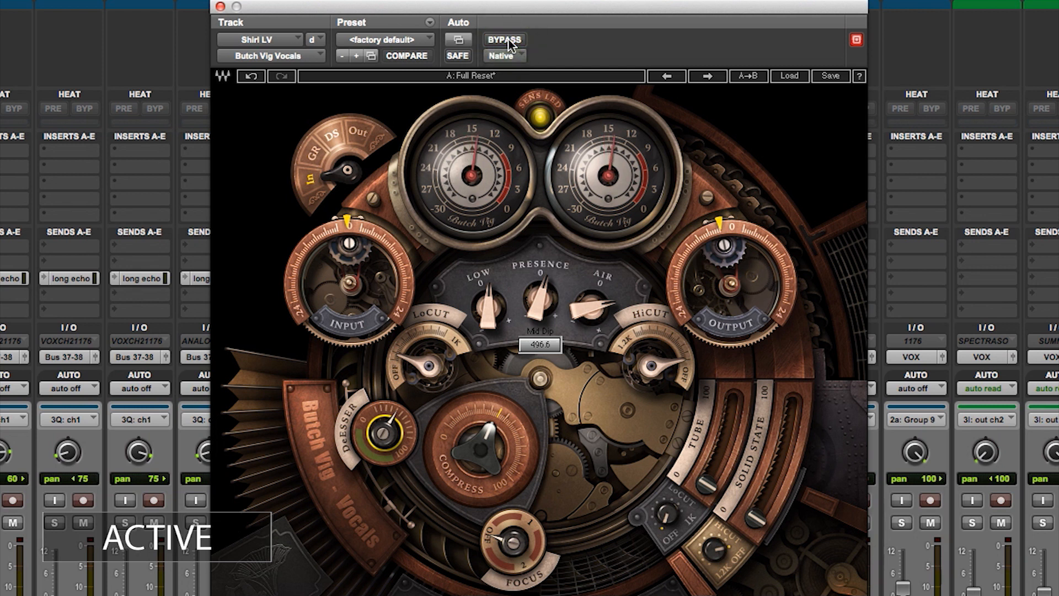
{"action": "left_click", "coordinate": [508, 42]}
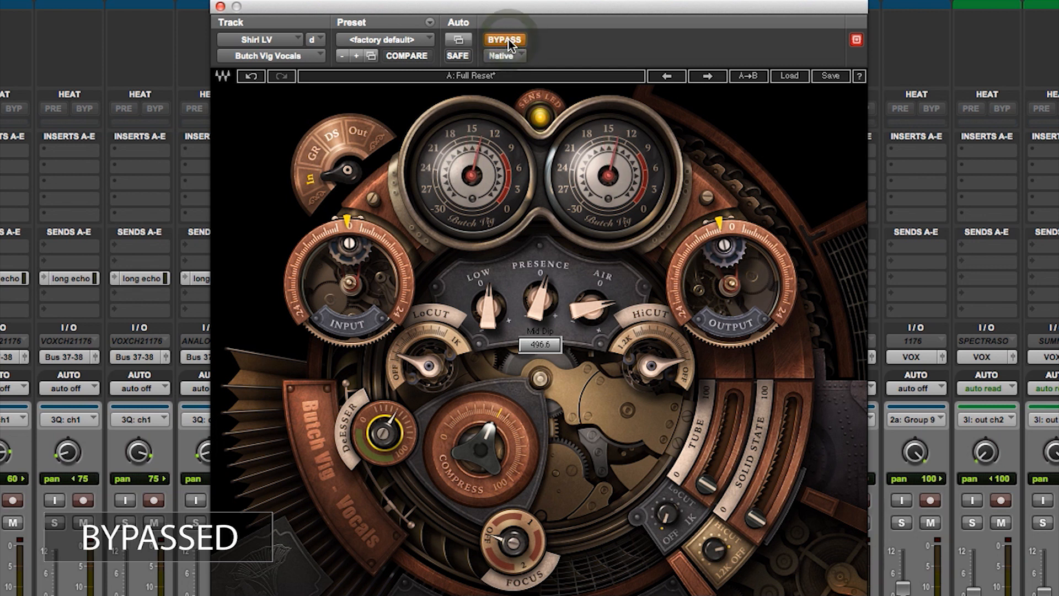
{"action": "left_click", "coordinate": [508, 41]}
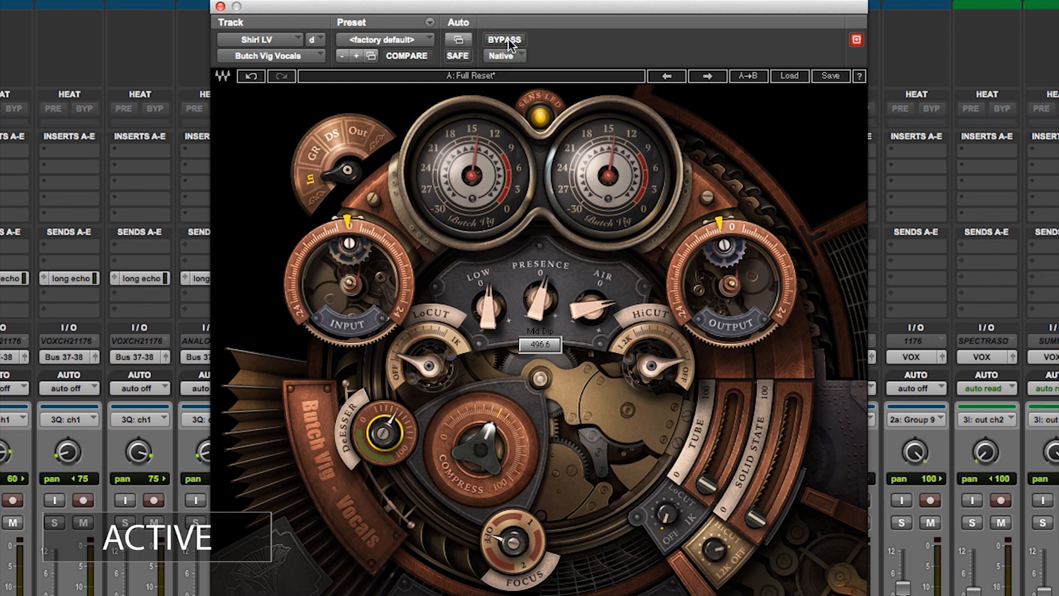
{"action": "left_click", "coordinate": [508, 40]}
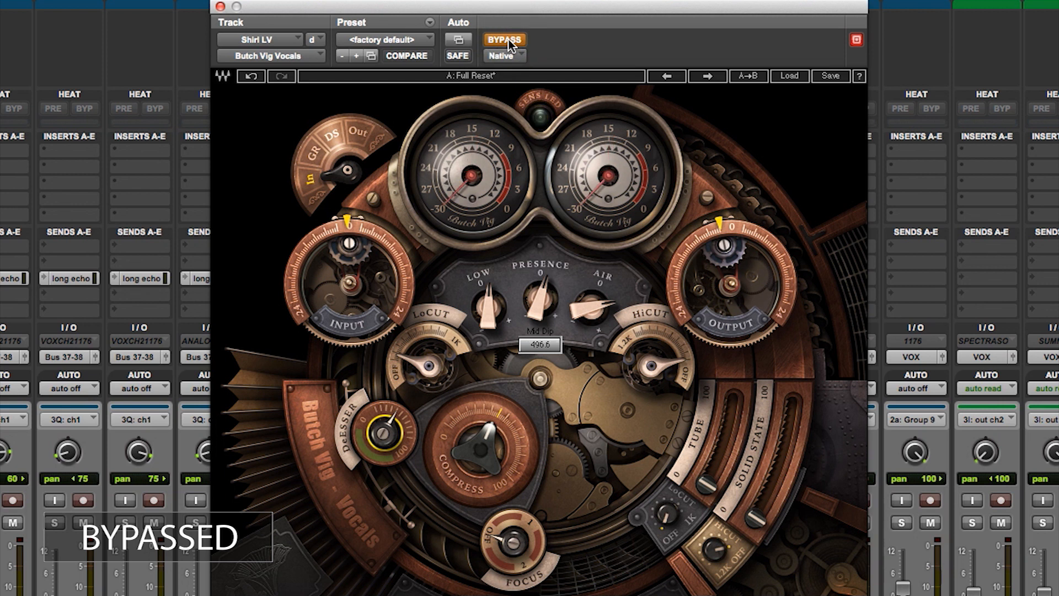
{"action": "left_click", "coordinate": [508, 41]}
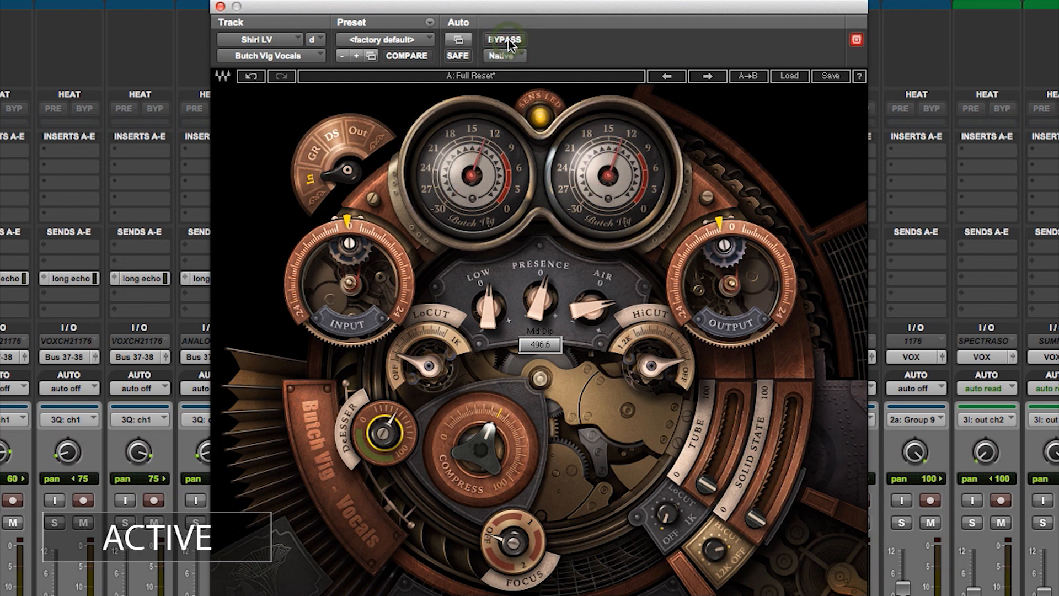
{"action": "left_click", "coordinate": [507, 41]}
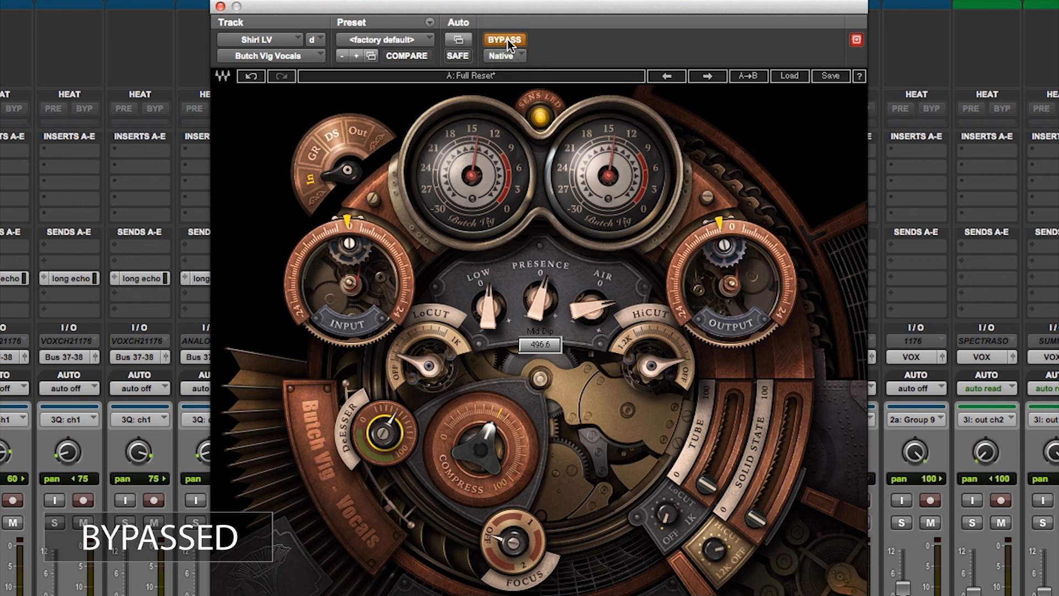
{"action": "left_click", "coordinate": [508, 40]}
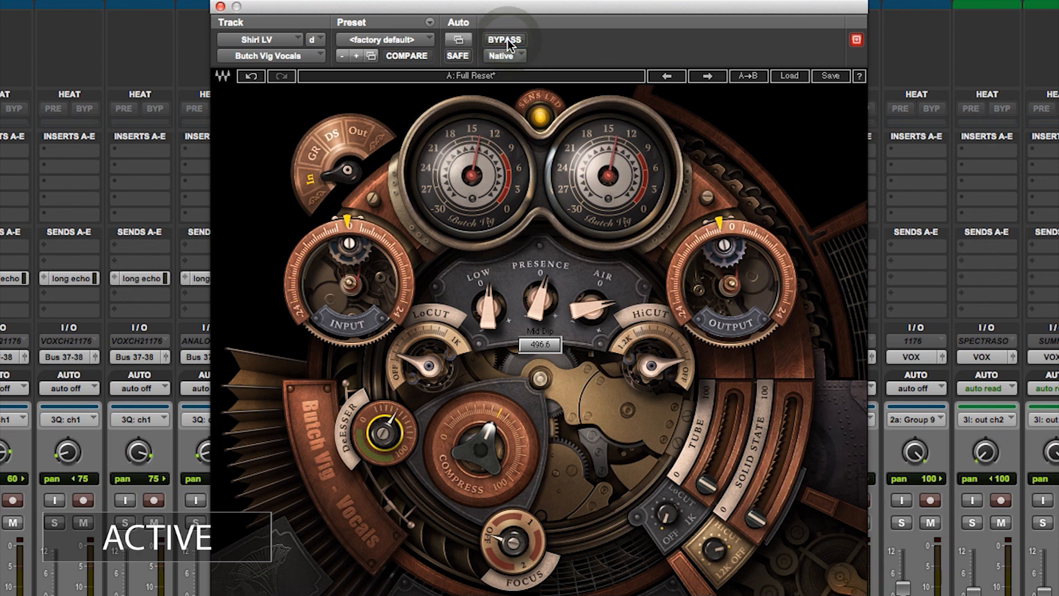
{"action": "left_click", "coordinate": [508, 41]}
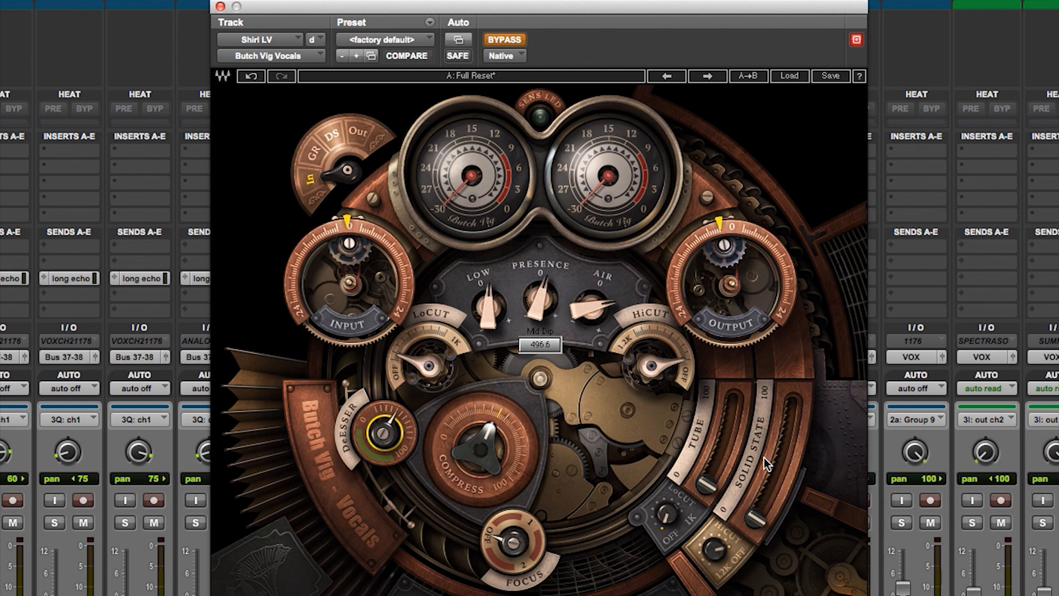
{"action": "mouse_move", "coordinate": [710, 458]}
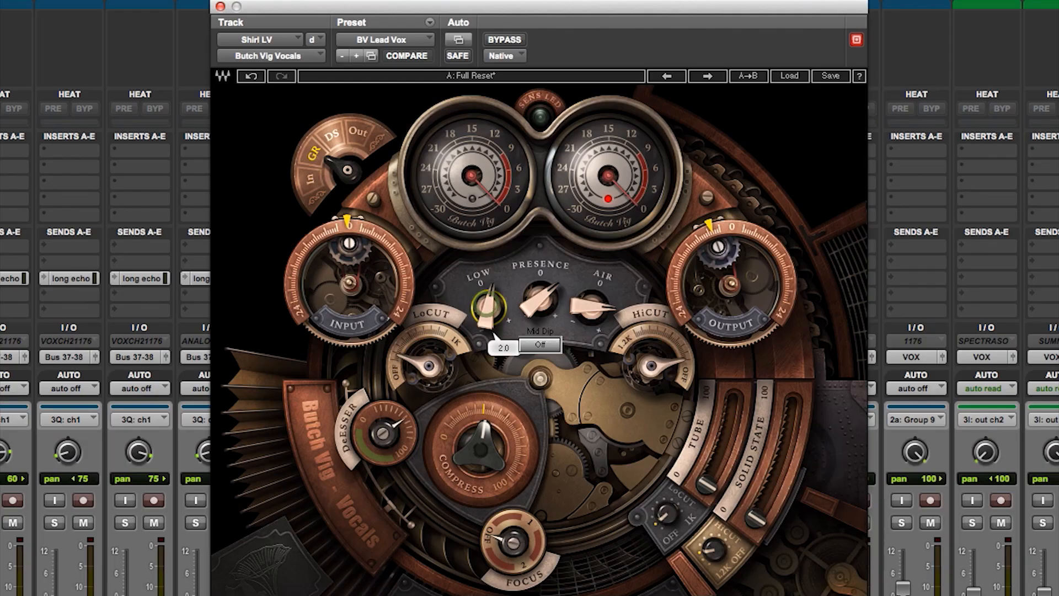
{"action": "left_click_drag", "start_coordinate": [533, 305], "coordinate": [582, 304]}
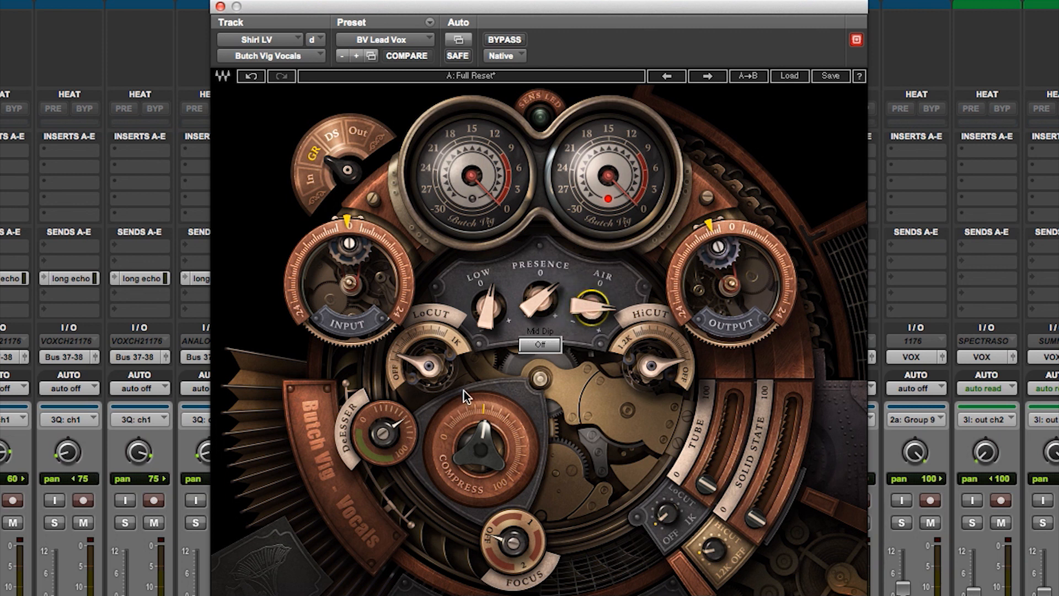
Compare the BV Lead Vox preset with the bypassed vocal during playback, ending with the plugin active.
{"action": "left_click", "coordinate": [501, 39]}
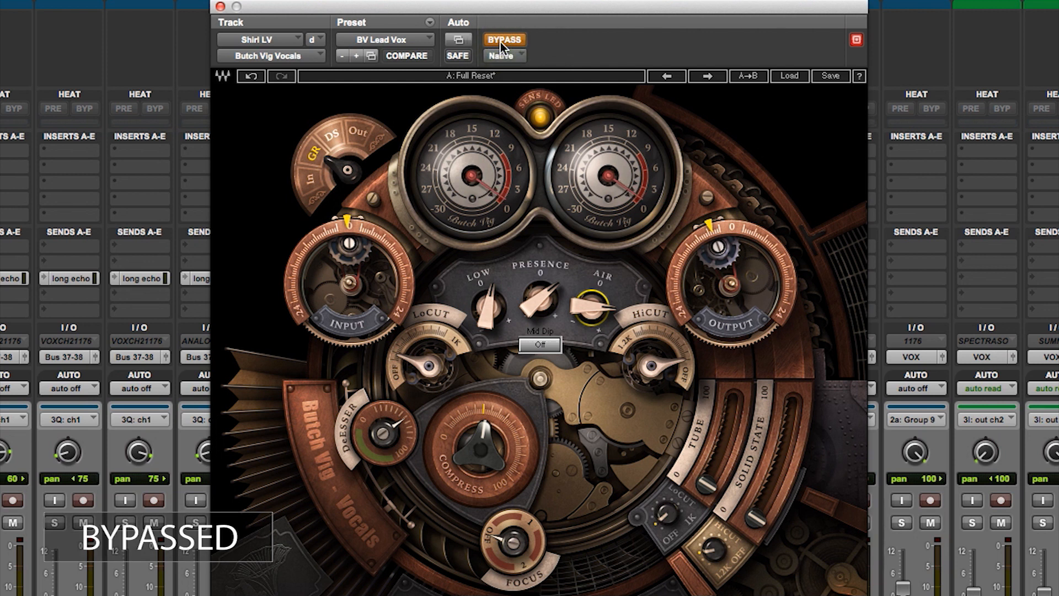
{"action": "left_click", "coordinate": [501, 41]}
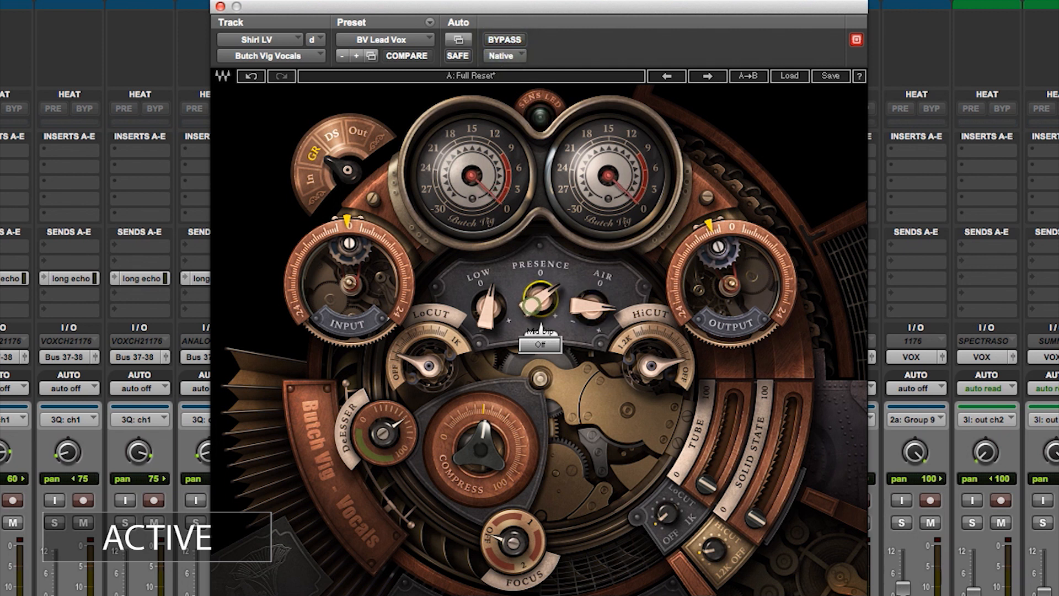
{"action": "left_click", "coordinate": [505, 39]}
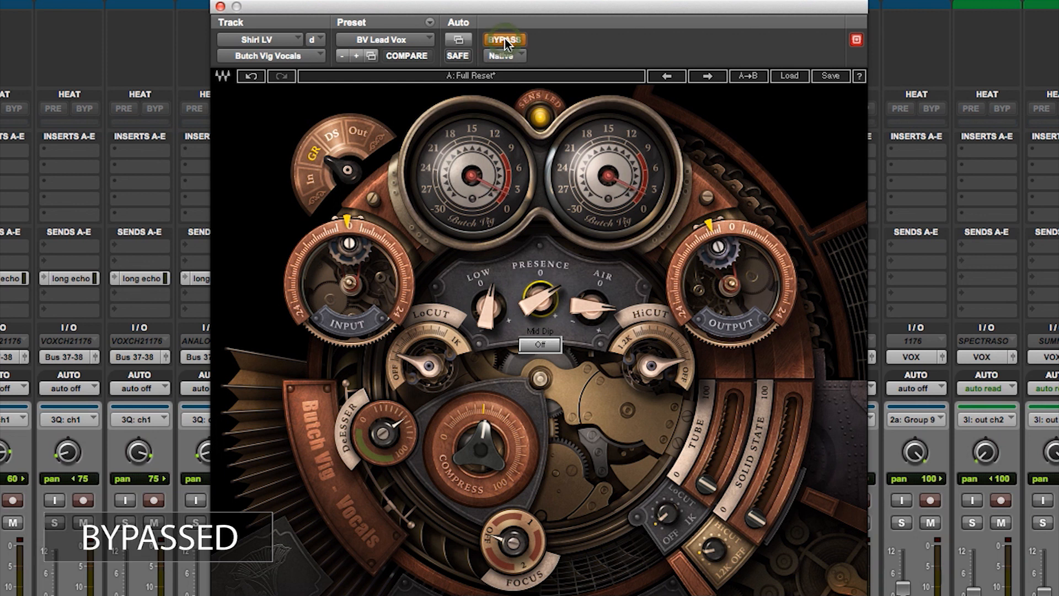
{"action": "left_click", "coordinate": [505, 39]}
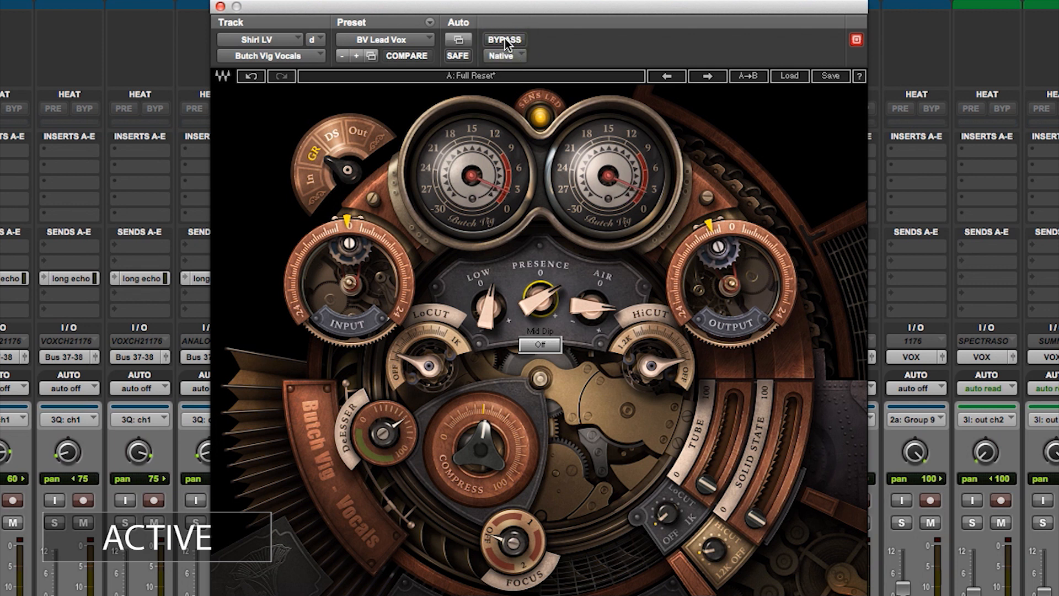
{"action": "left_click", "coordinate": [505, 39]}
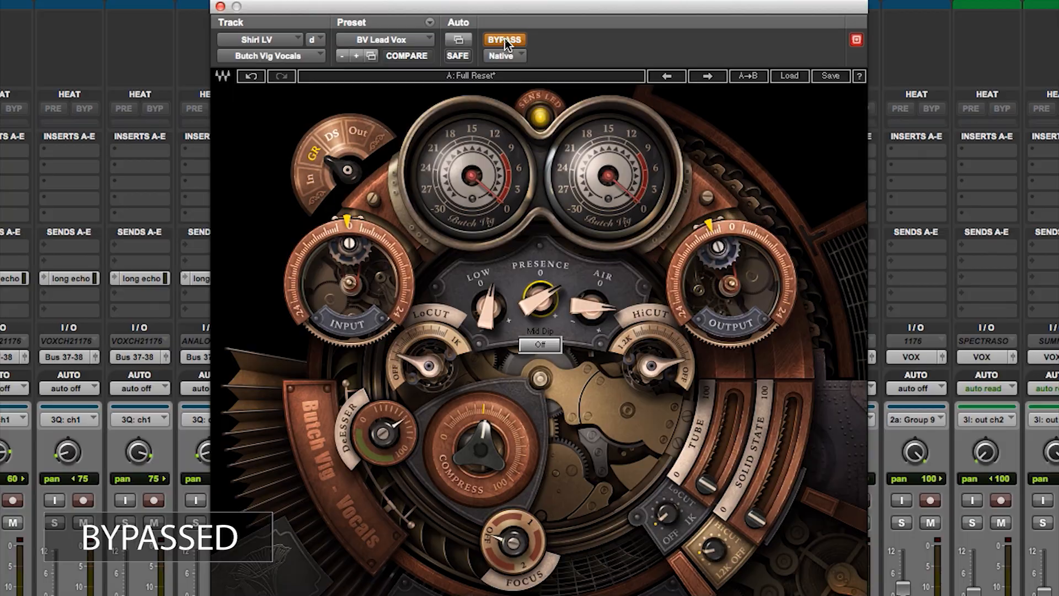
{"action": "left_click", "coordinate": [505, 38]}
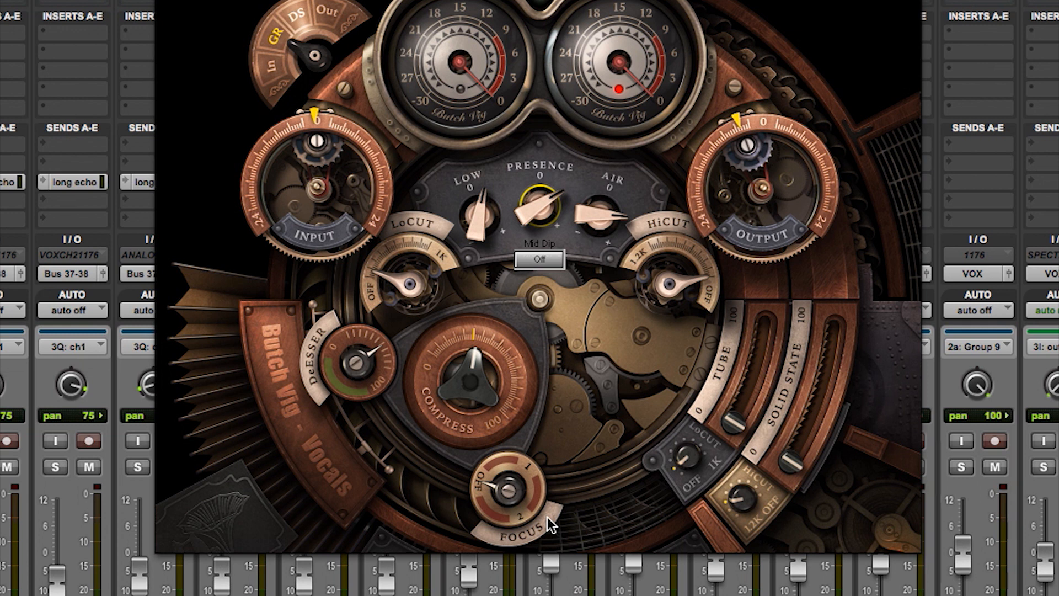
Try Focus at position 1 and leave it set to position 2.
{"action": "left_click", "coordinate": [530, 472]}
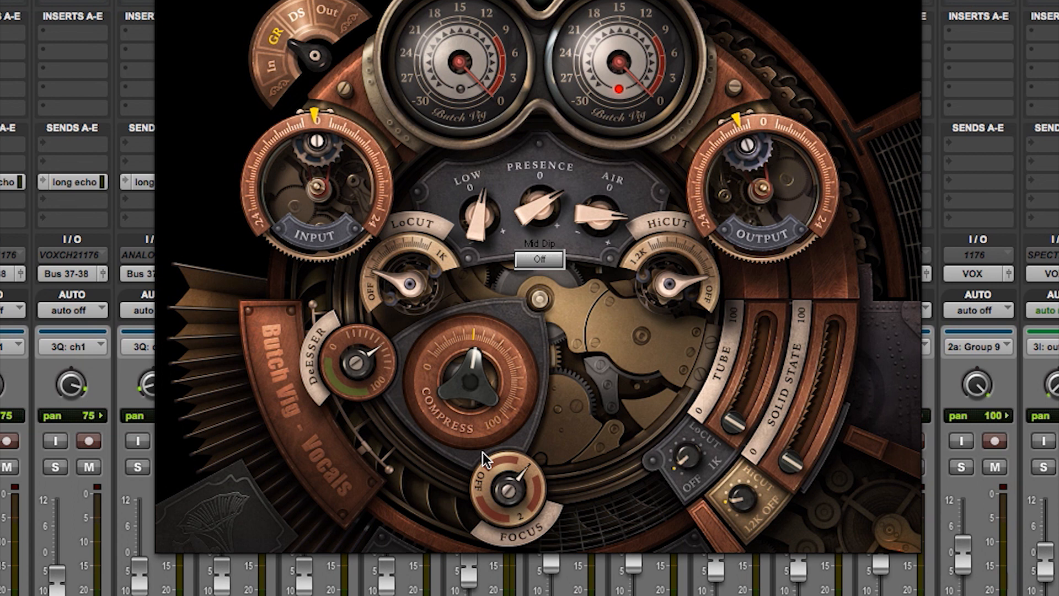
{"action": "left_click", "coordinate": [521, 522]}
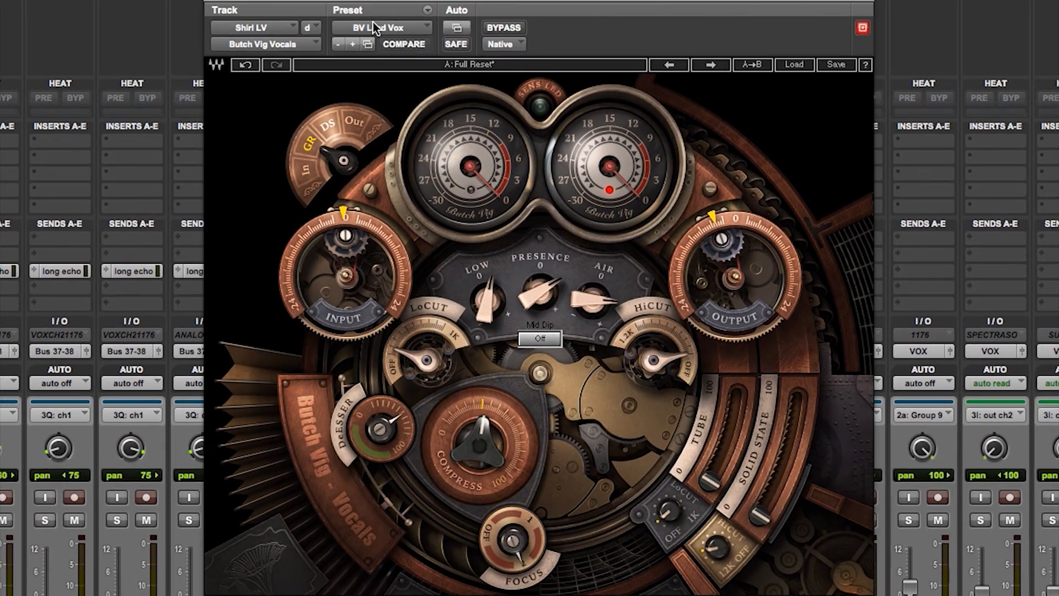
Load the factory default preset and start playback of the vocal.
{"action": "left_click", "coordinate": [373, 28]}
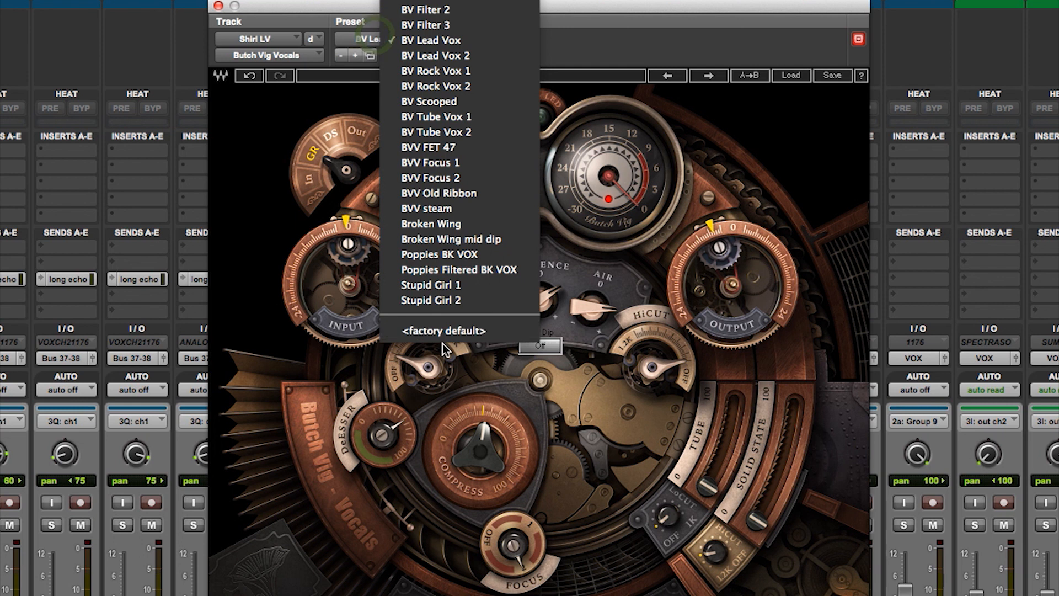
{"action": "left_click", "coordinate": [443, 326]}
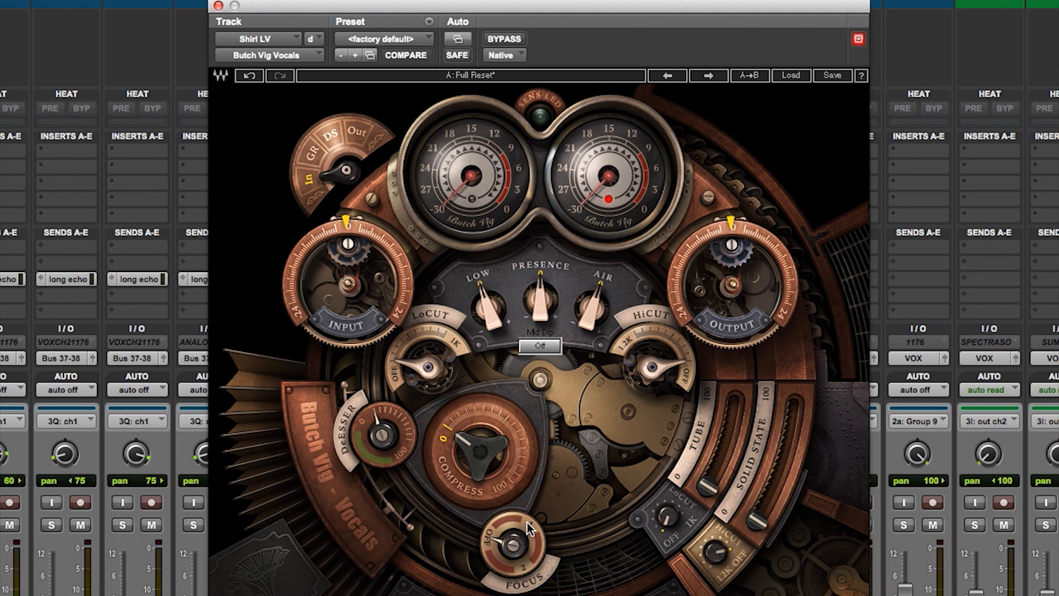
{"action": "key", "text": "space"}
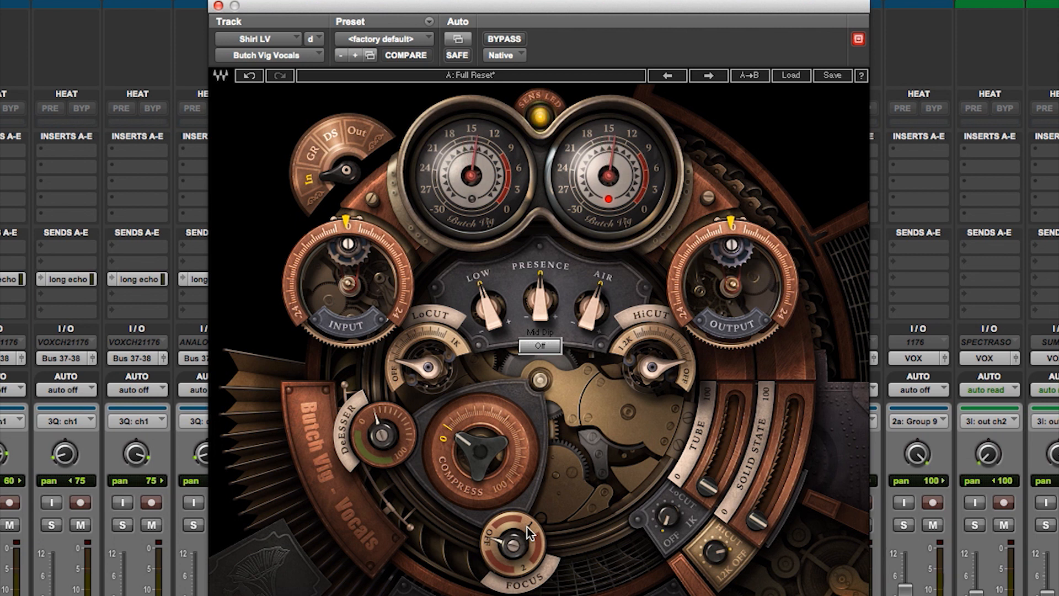
Try Focus position 1, set it to position 2 and compare it with the bypassed vocal, ending on bypassed.
{"action": "left_click_drag", "start_coordinate": [528, 527], "coordinate": [511, 555]}
{"action": "left_click", "coordinate": [525, 567]}
{"action": "left_click", "coordinate": [494, 40]}
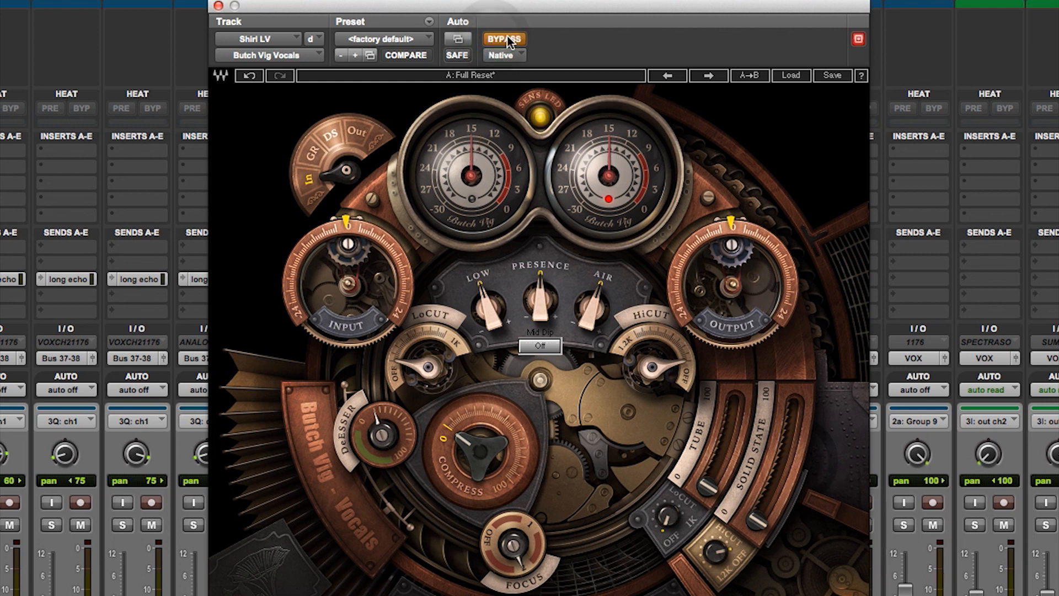
{"action": "left_click", "coordinate": [507, 36]}
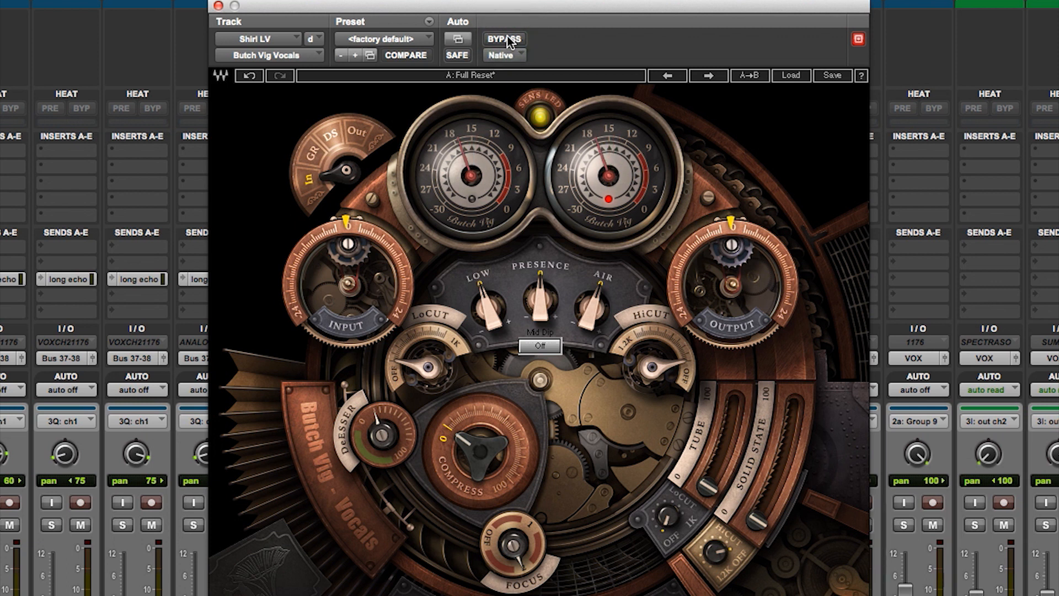
{"action": "left_click", "coordinate": [504, 40]}
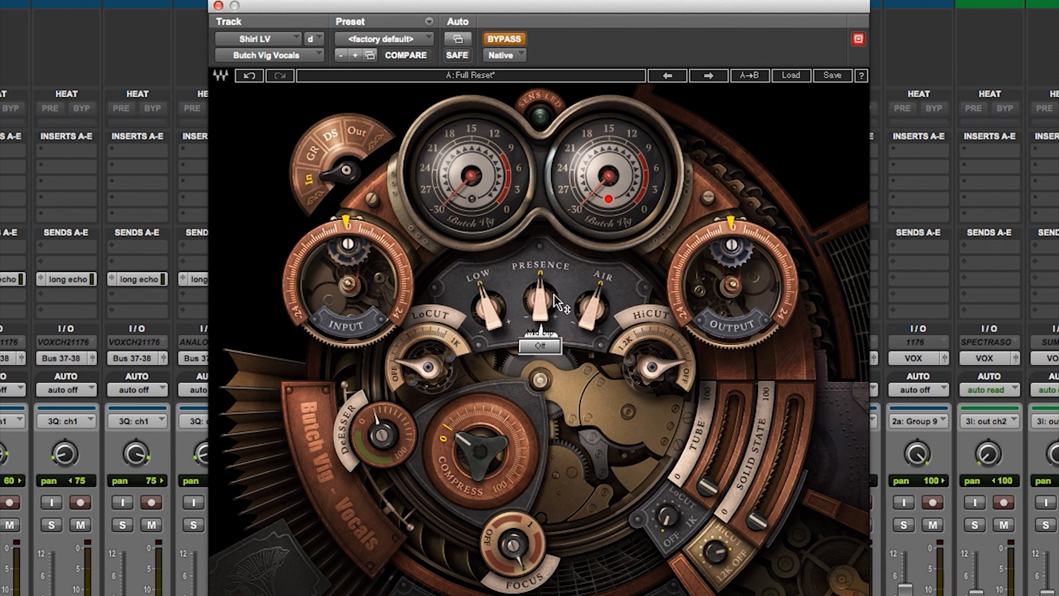
Compare the BV Air 1 preset with the bypassed vocal, ending with the plugin active.
{"action": "mouse_move", "coordinate": [514, 531]}
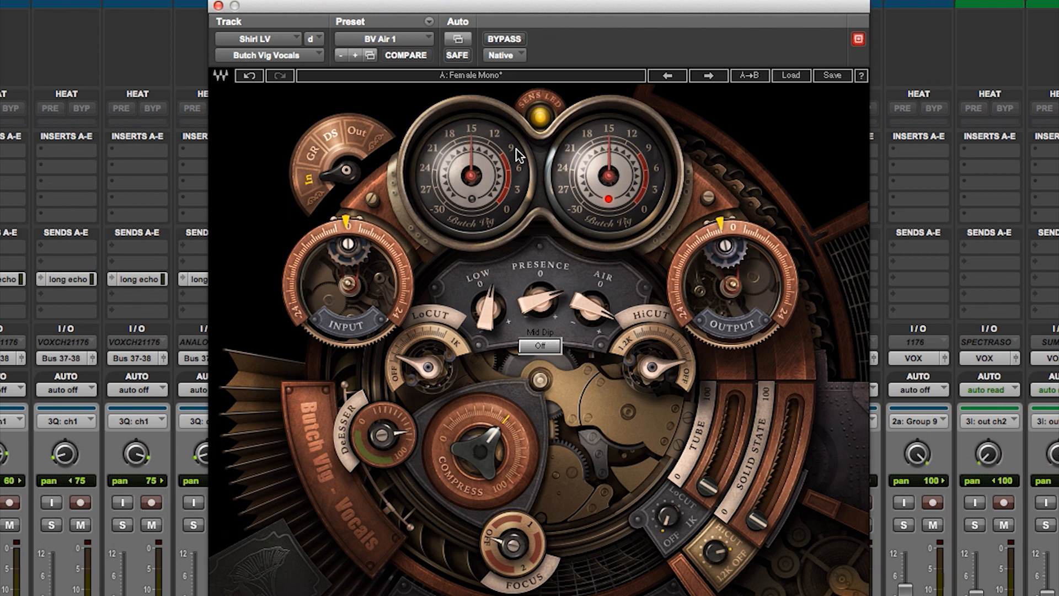
{"action": "left_click", "coordinate": [506, 39]}
{"action": "left_click", "coordinate": [506, 38]}
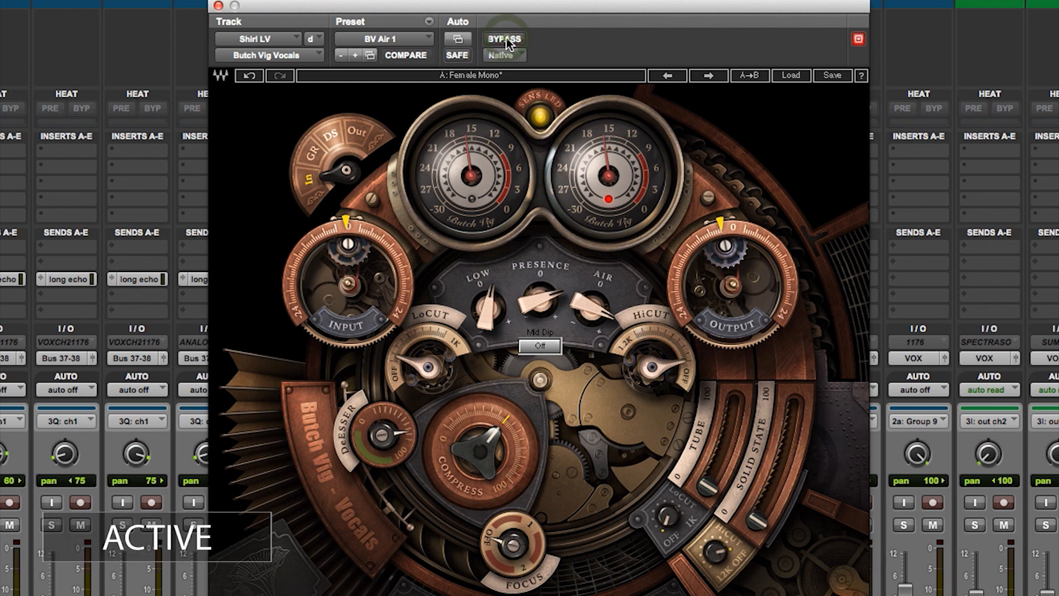
Reduce the Presence boost and set Air to 8.0 in the BV Air 1 preset.
{"action": "left_click", "coordinate": [540, 301]}
{"action": "left_click_drag", "start_coordinate": [525, 301], "coordinate": [576, 294]}
{"action": "left_click", "coordinate": [576, 303]}
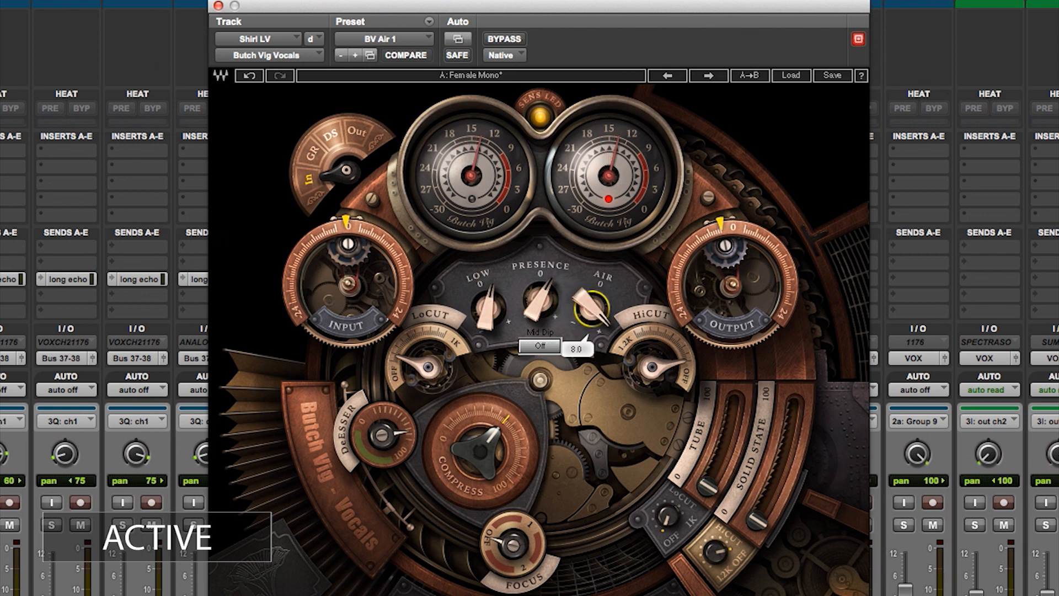
{"action": "left_click", "coordinate": [528, 310]}
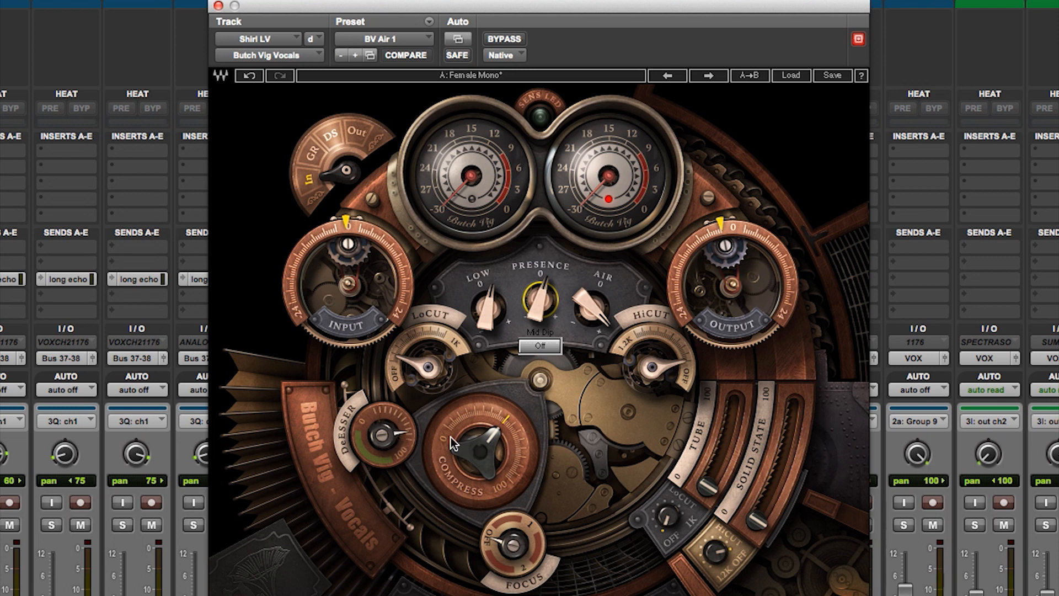
Play the vocal and alternate repeatedly between the adjusted BV Air 1 settings and the bypassed sound, ending on bypassed.
{"action": "mouse_move", "coordinate": [491, 438]}
{"action": "key", "text": "space"}
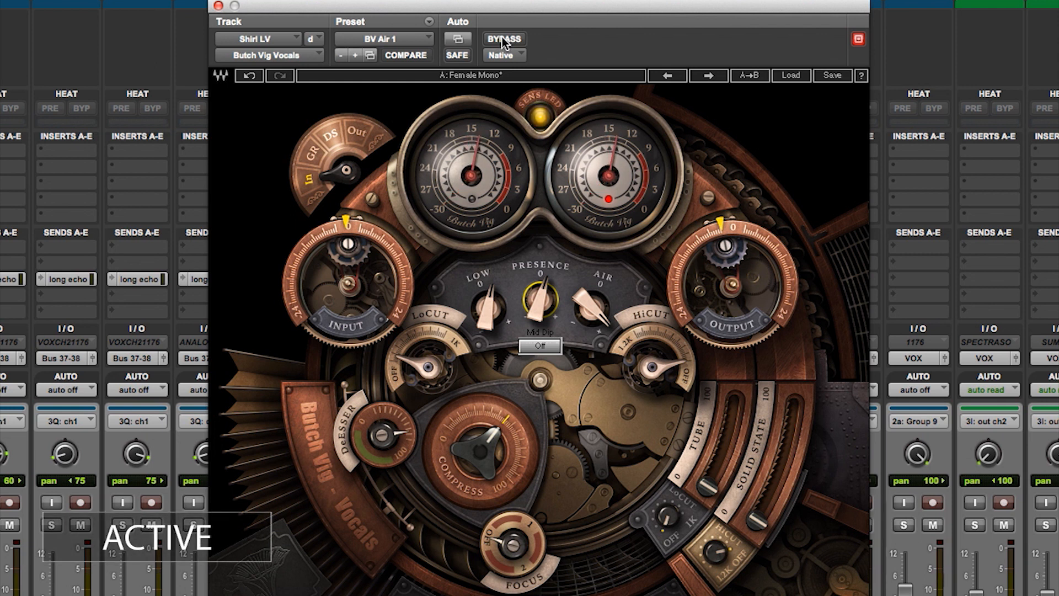
{"action": "left_click", "coordinate": [502, 38]}
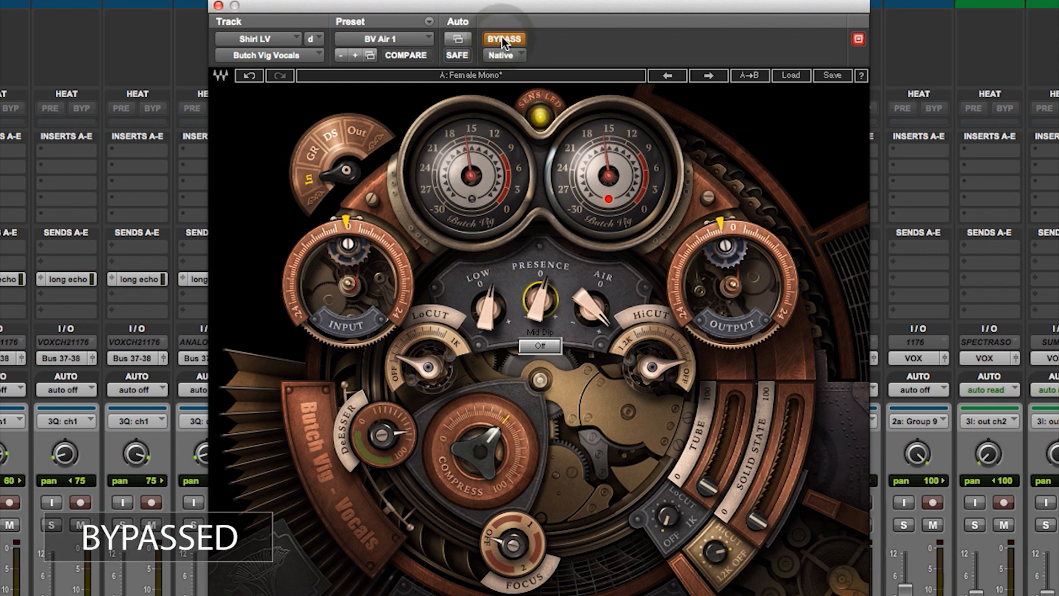
{"action": "left_click", "coordinate": [502, 38]}
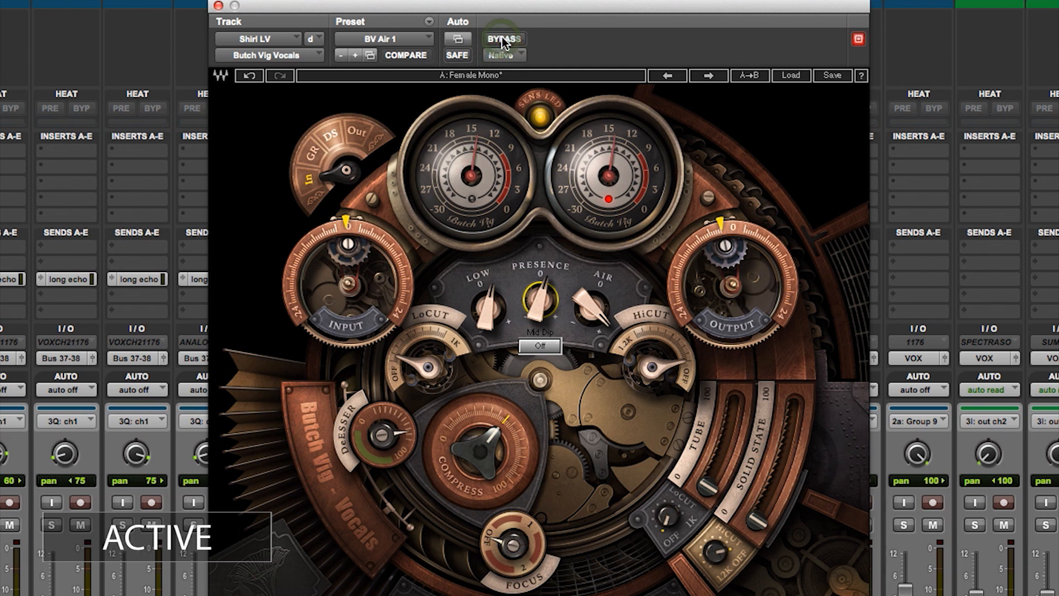
{"action": "left_click", "coordinate": [502, 39]}
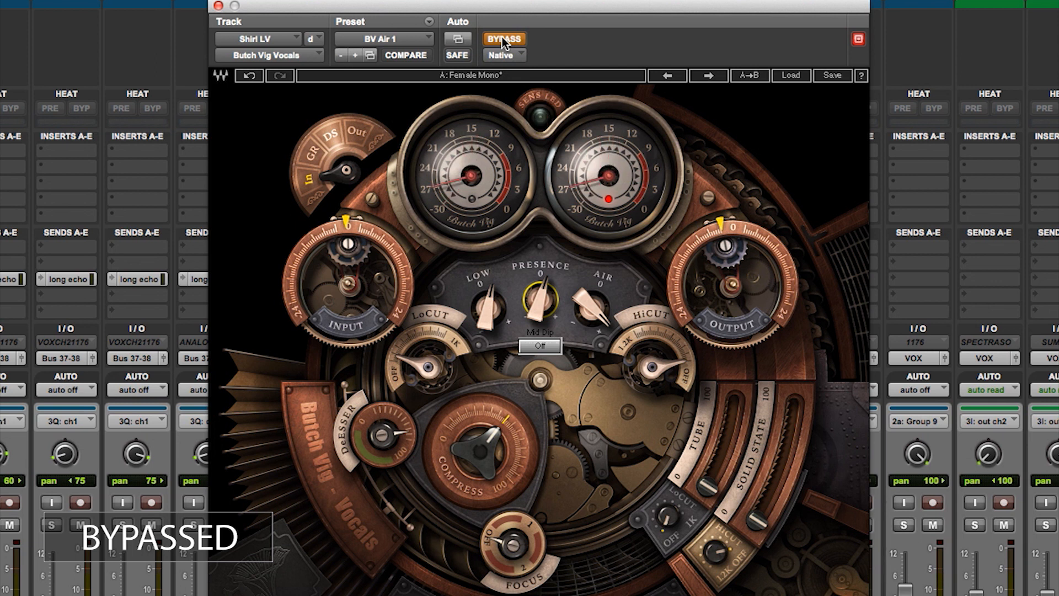
{"action": "left_click", "coordinate": [502, 37]}
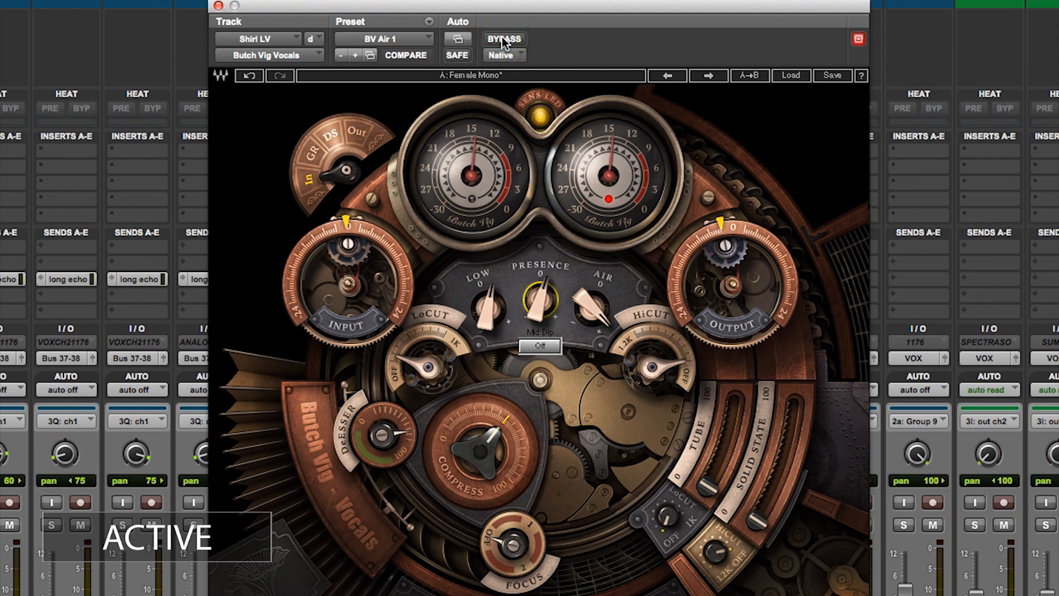
{"action": "left_click", "coordinate": [502, 37]}
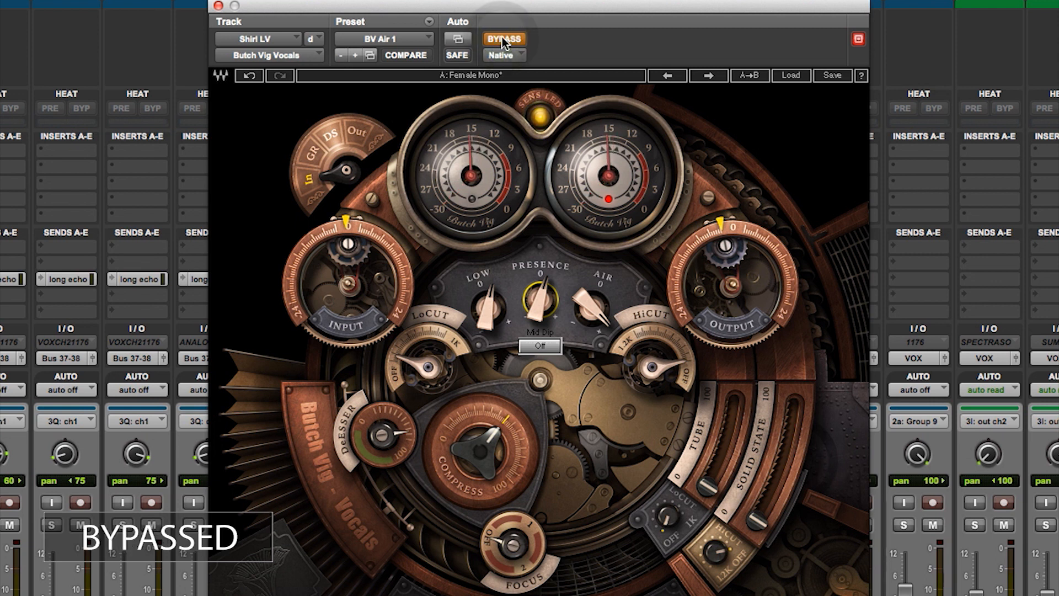
{"action": "left_click", "coordinate": [502, 37]}
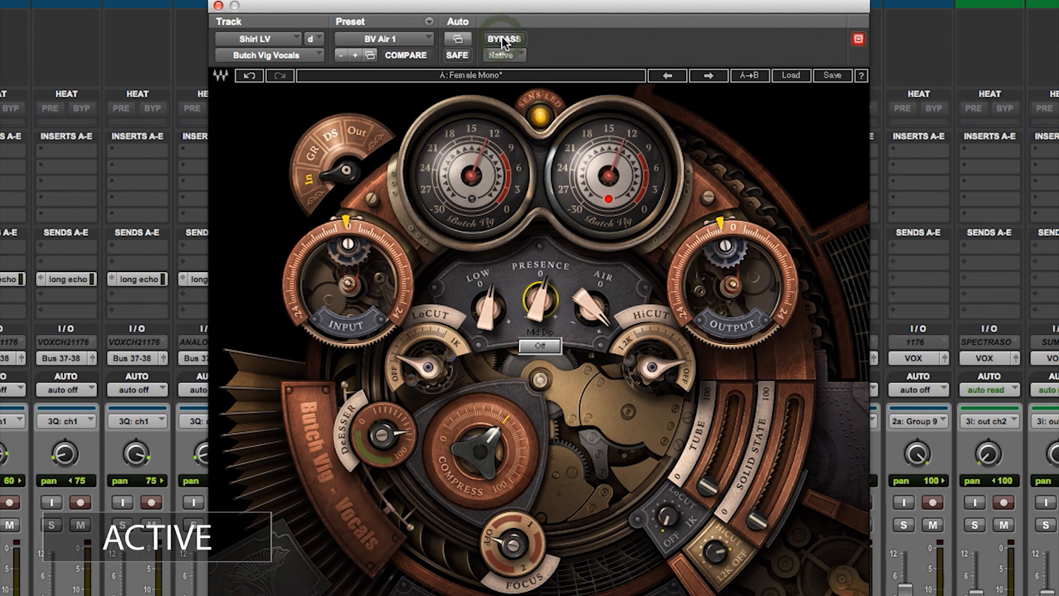
{"action": "left_click", "coordinate": [502, 38]}
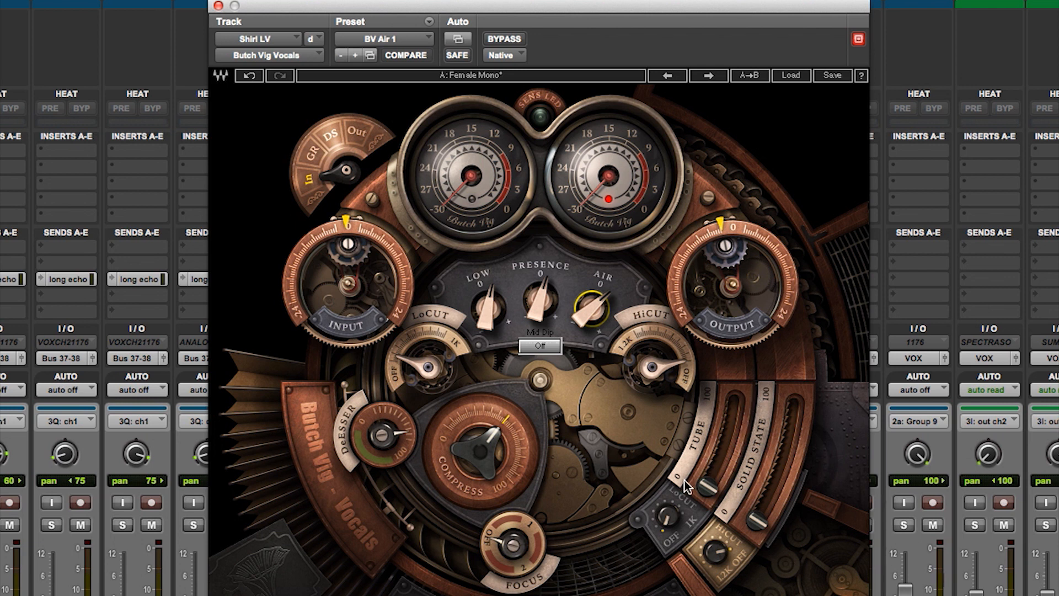
Try the Tube saturation at 53.3 and try out the Solid State slider.
{"action": "left_click", "coordinate": [709, 487]}
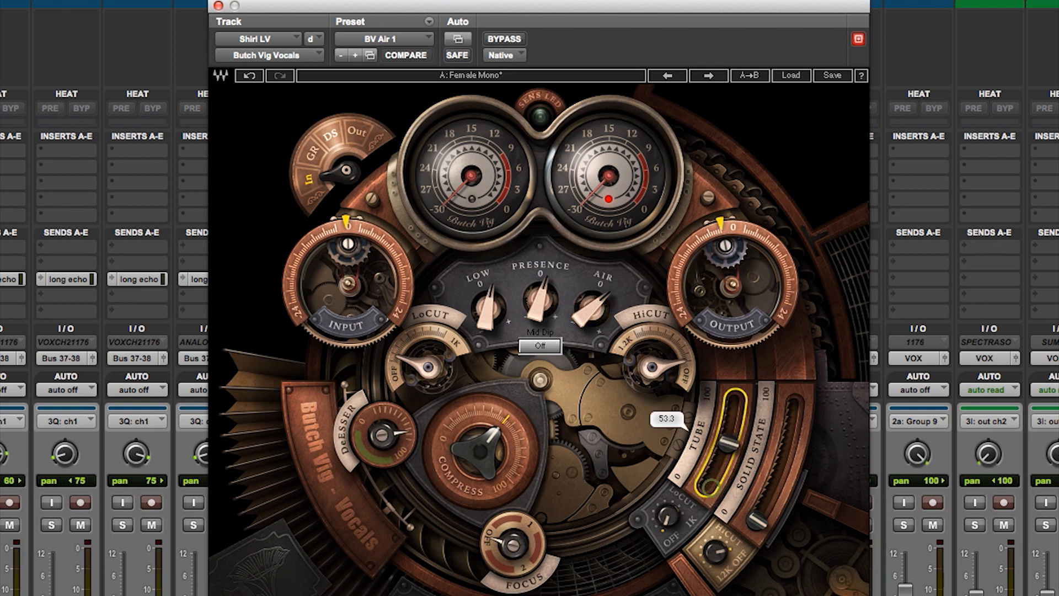
{"action": "left_click", "coordinate": [760, 529]}
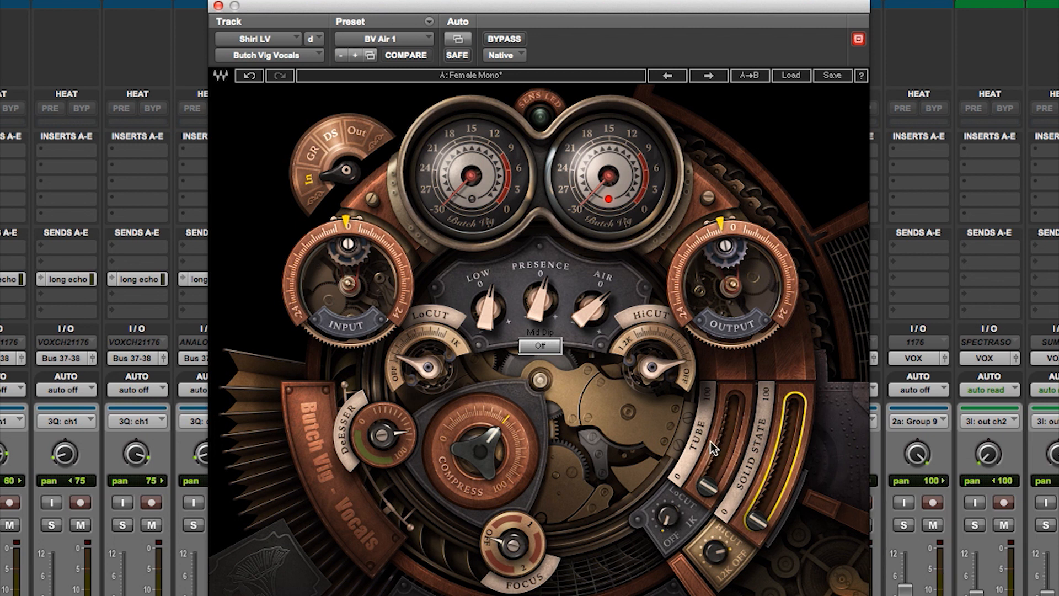
{"action": "mouse_move", "coordinate": [760, 517]}
{"action": "mouse_move", "coordinate": [666, 509]}
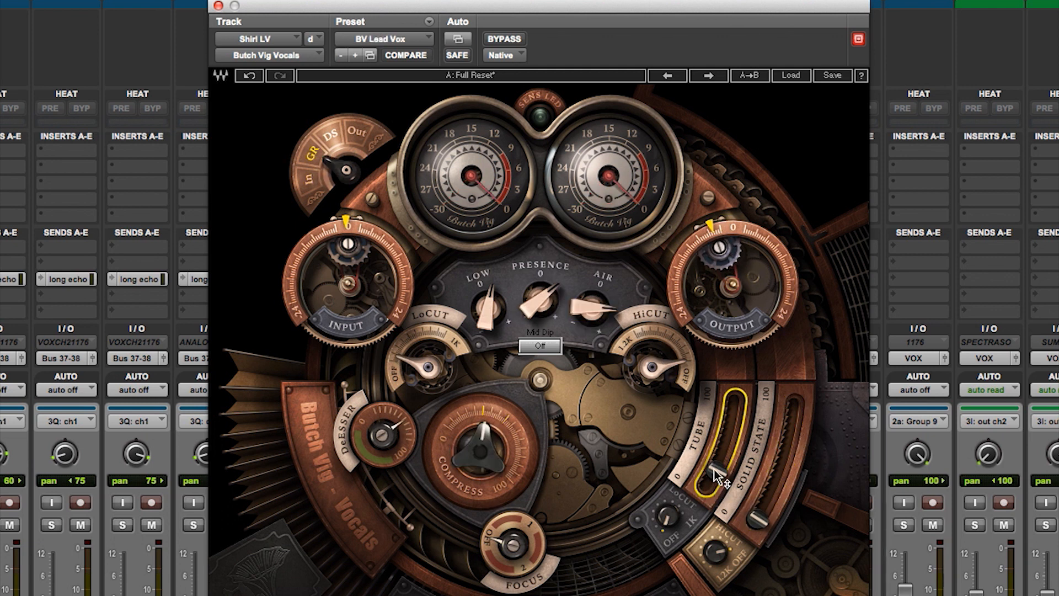
Add a little Tube saturation to the BV Lead Vox preset and compare it with the bypassed vocal, ending active.
{"action": "left_click_drag", "start_coordinate": [718, 481], "coordinate": [716, 473]}
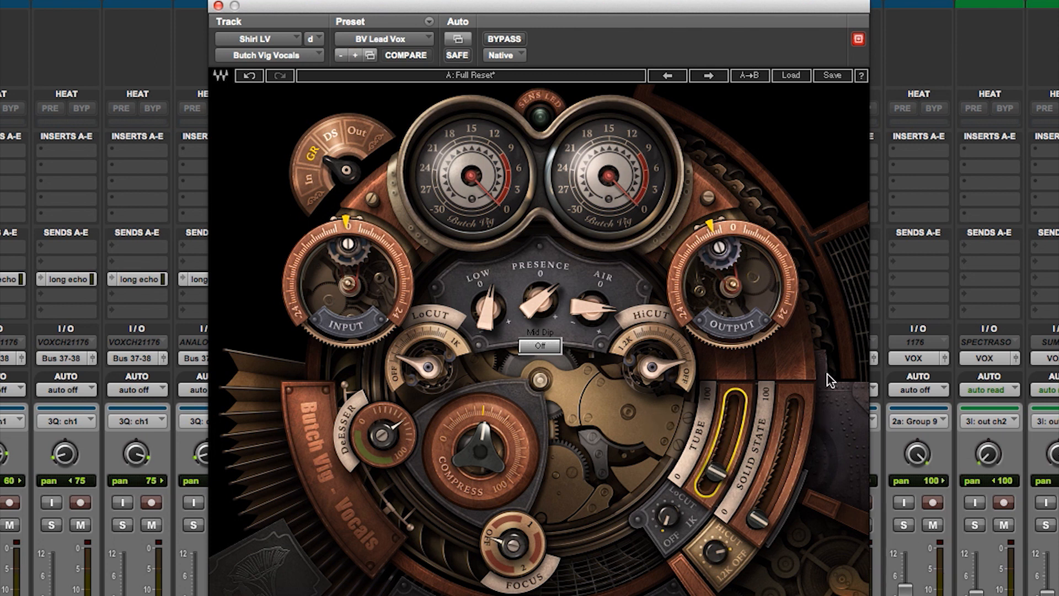
{"action": "left_click", "coordinate": [502, 39]}
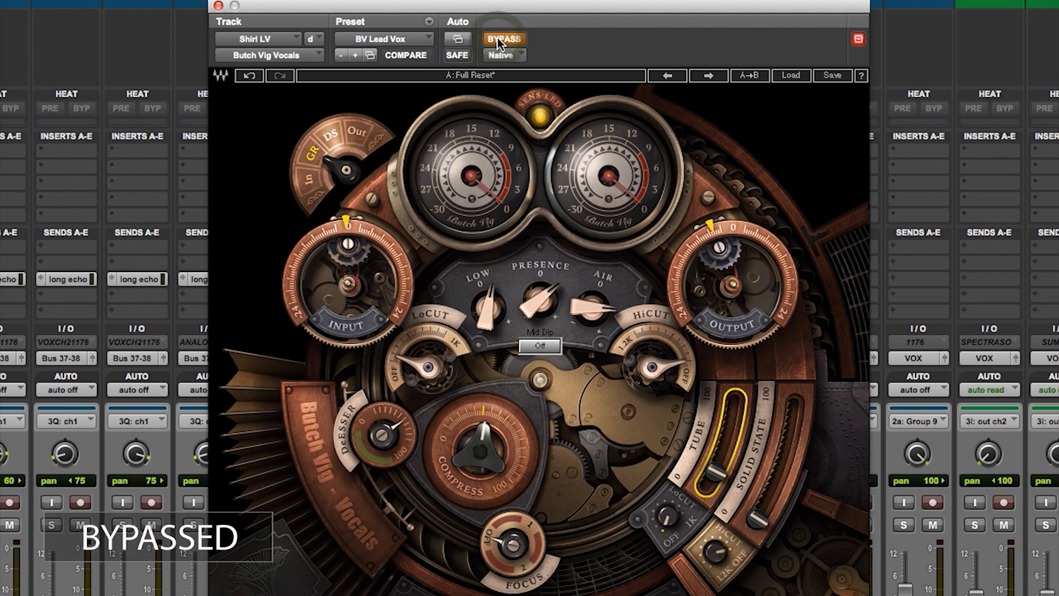
{"action": "left_click", "coordinate": [498, 38]}
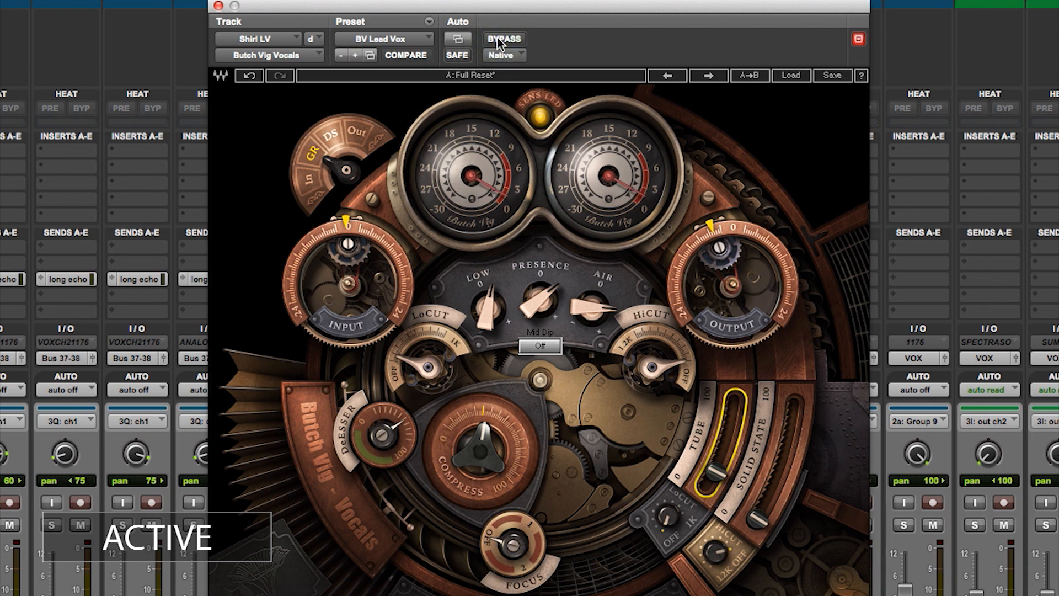
{"action": "left_click", "coordinate": [498, 38]}
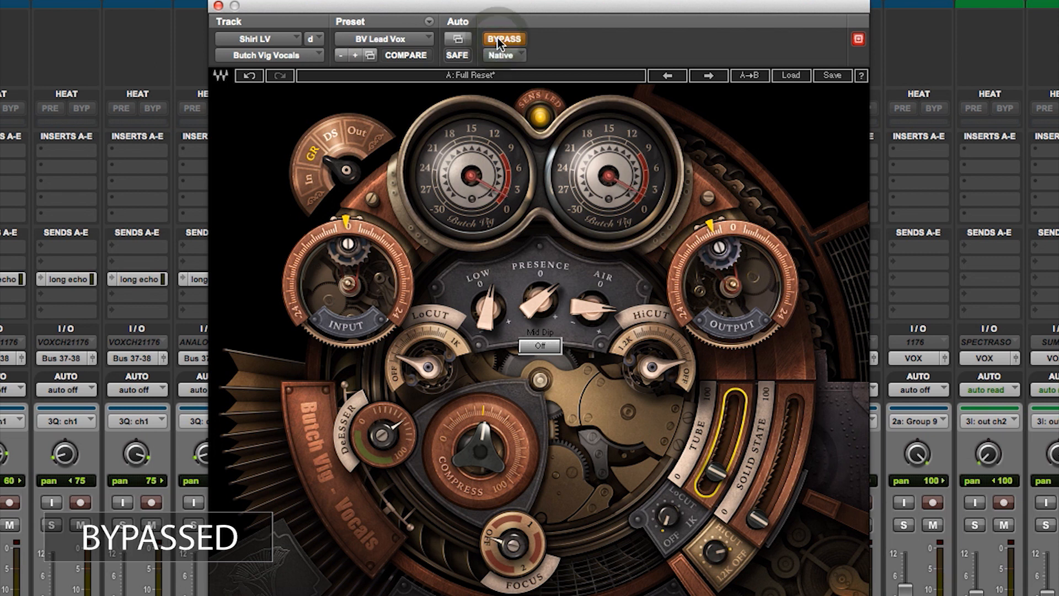
{"action": "left_click", "coordinate": [498, 38]}
Raise the Tube saturation to 25.2 and lower the HiCut filter of the saturation section.
{"action": "left_click_drag", "start_coordinate": [697, 488], "coordinate": [700, 481]}
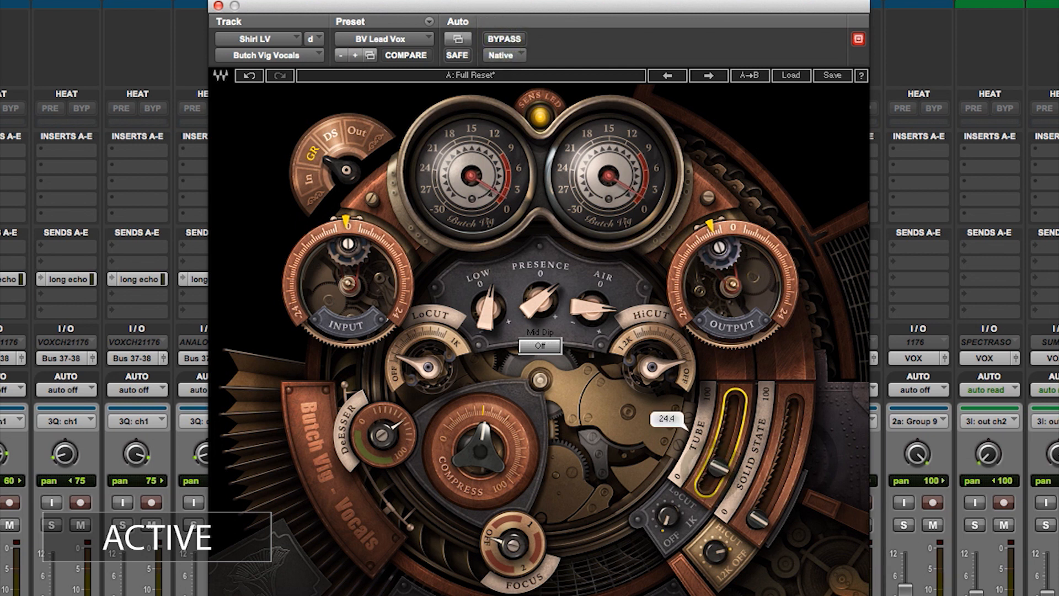
{"action": "left_click_drag", "start_coordinate": [717, 468], "coordinate": [720, 470]}
{"action": "left_click_drag", "start_coordinate": [714, 551], "coordinate": [714, 572]}
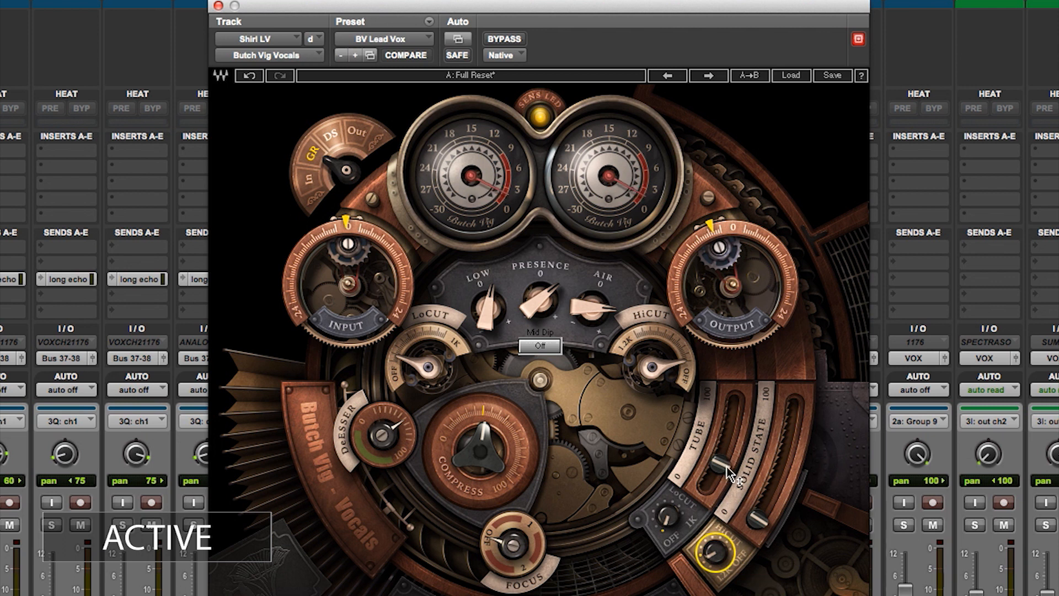
{"action": "mouse_move", "coordinate": [727, 466]}
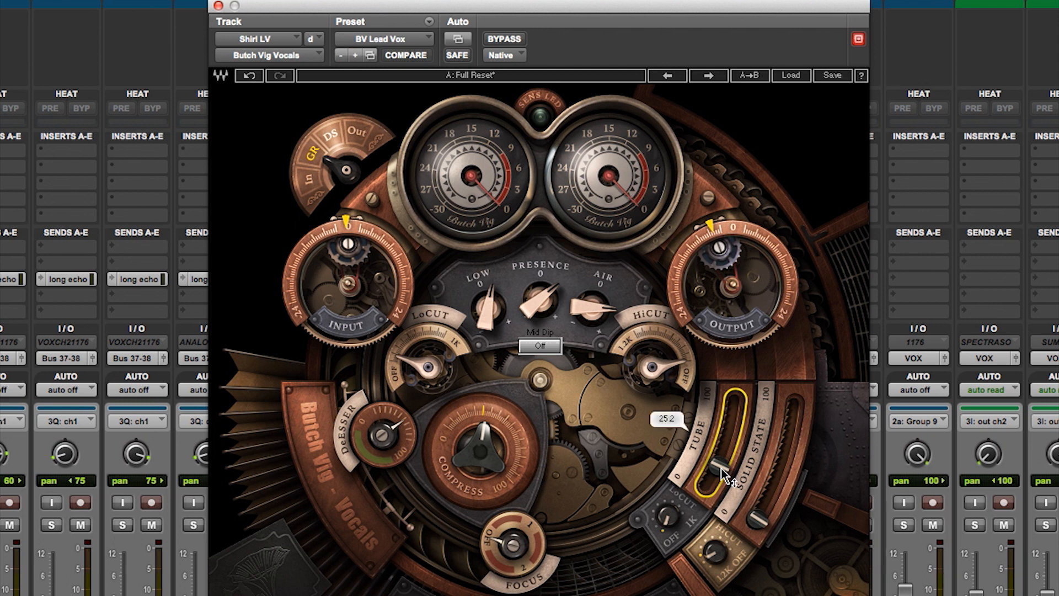
{"action": "left_click_drag", "start_coordinate": [713, 551], "coordinate": [713, 555]}
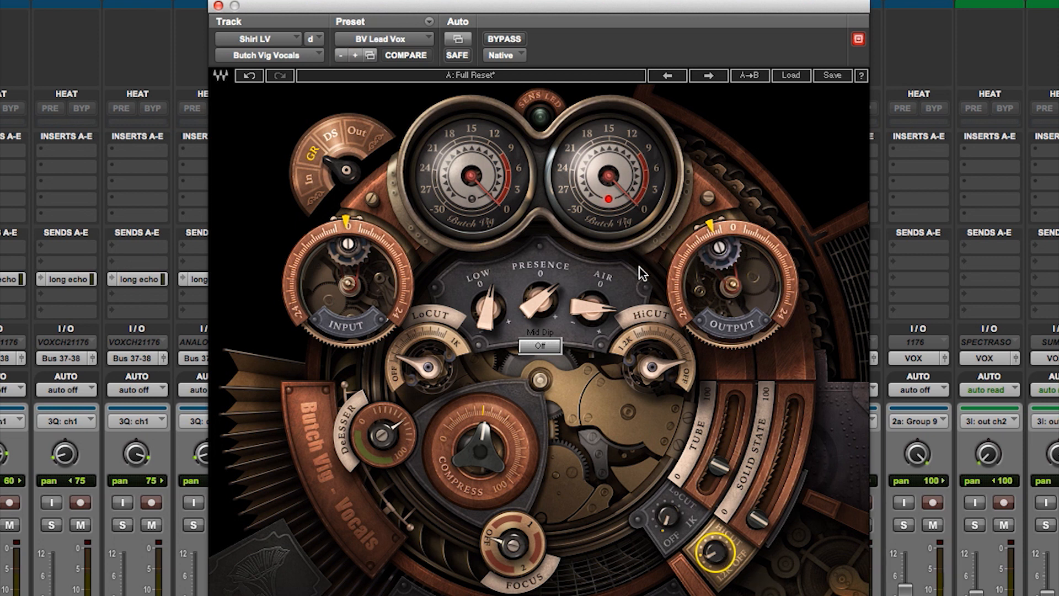
Compare the filtered Tube saturation with the bypassed vocal during playback, ending on bypassed.
{"action": "left_click", "coordinate": [502, 40]}
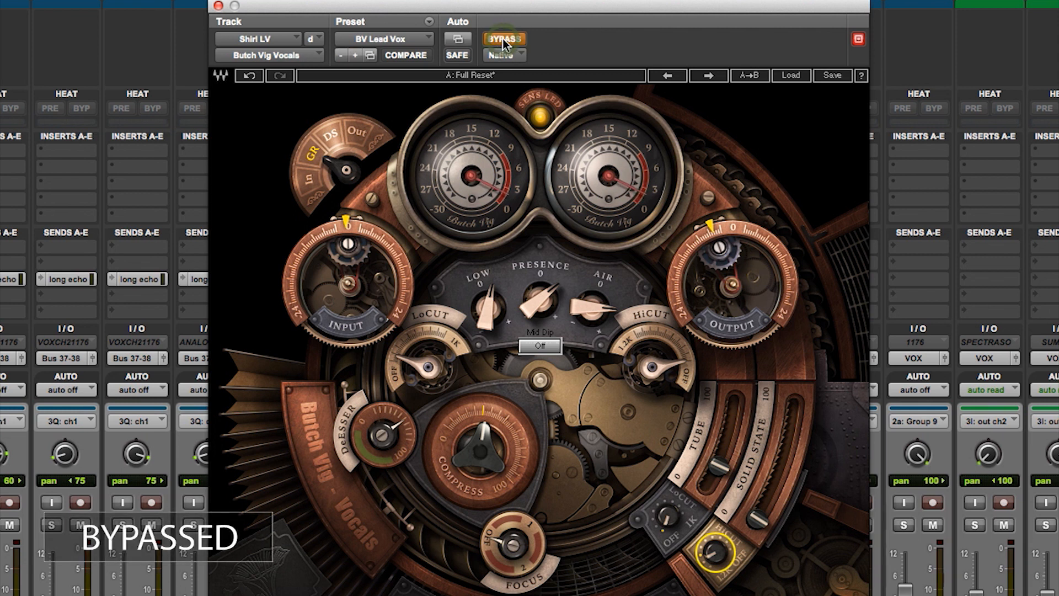
{"action": "left_click", "coordinate": [502, 39]}
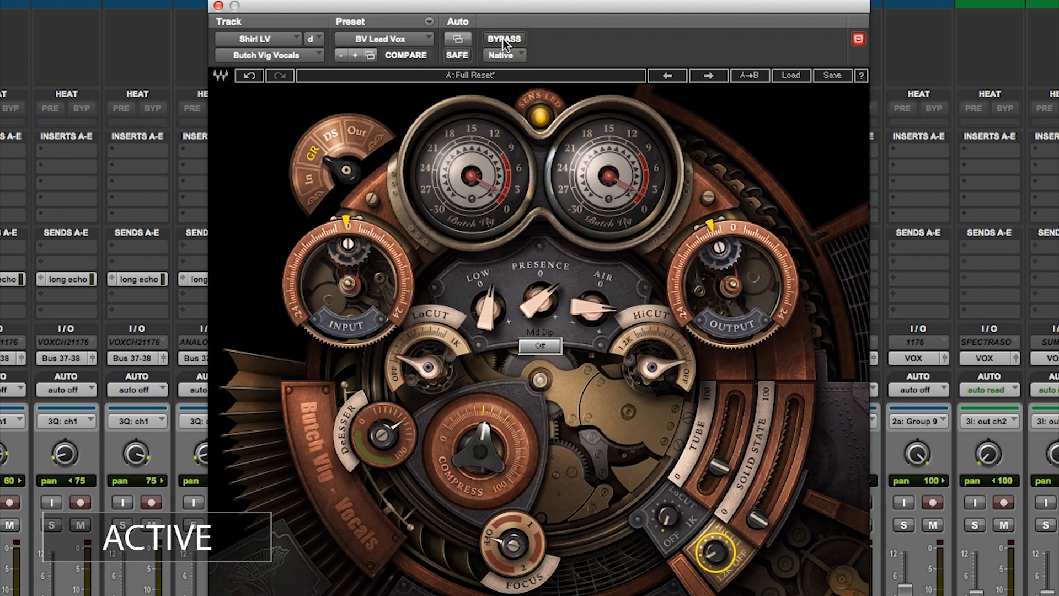
{"action": "left_click", "coordinate": [502, 38]}
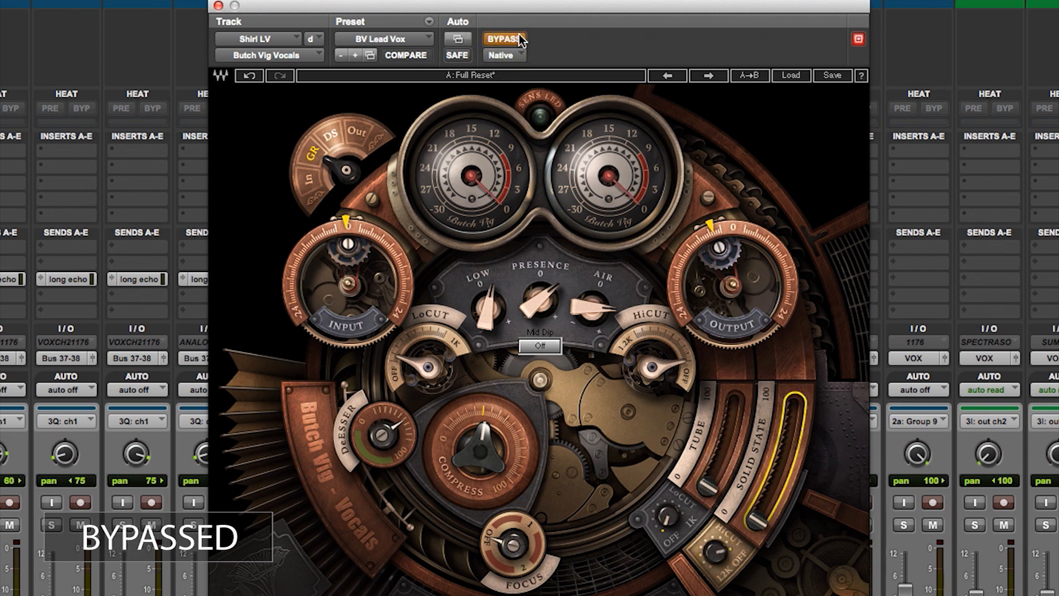
Reactivate the plugin, raise the Solid State saturation to 51.7 and lower the saturation section's HiCut filter.
{"action": "left_click", "coordinate": [509, 39]}
{"action": "left_click_drag", "start_coordinate": [756, 524], "coordinate": [774, 490]}
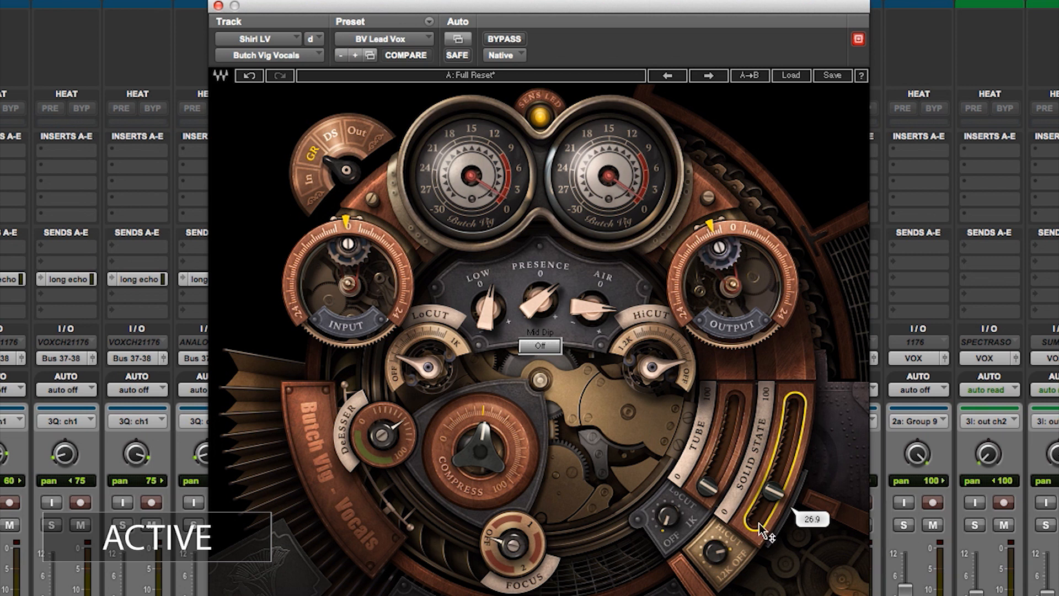
{"action": "mouse_move", "coordinate": [720, 560]}
{"action": "left_click_drag", "start_coordinate": [716, 552], "coordinate": [716, 563]}
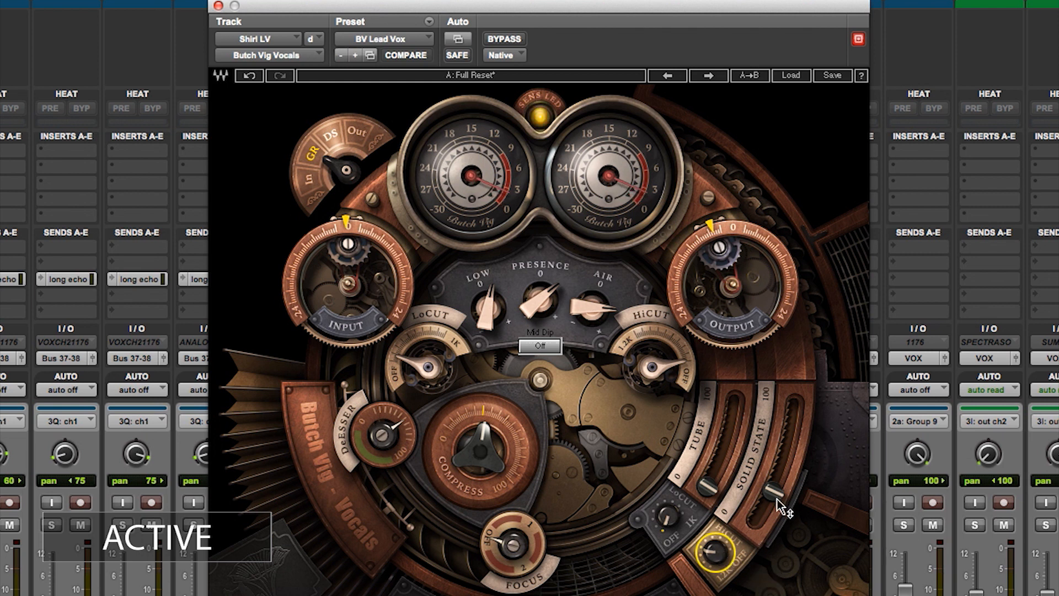
{"action": "left_click_drag", "start_coordinate": [773, 489], "coordinate": [771, 498]}
{"action": "left_click_drag", "start_coordinate": [782, 472], "coordinate": [785, 464]}
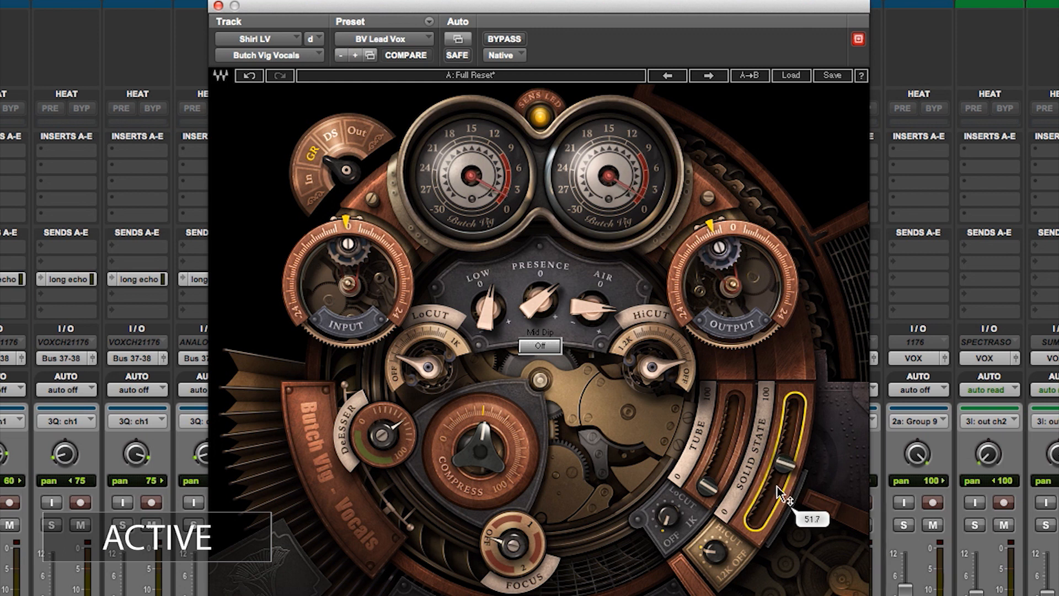
Raise both the Tube and Solid State saturation sharply and set the saturation section's HiCut filter to 6516.2.
{"action": "mouse_move", "coordinate": [716, 554]}
{"action": "left_mouse_down"}
{"action": "mouse_move", "coordinate": [717, 562]}
{"action": "mouse_move", "coordinate": [712, 553]}
{"action": "left_mouse_up"}
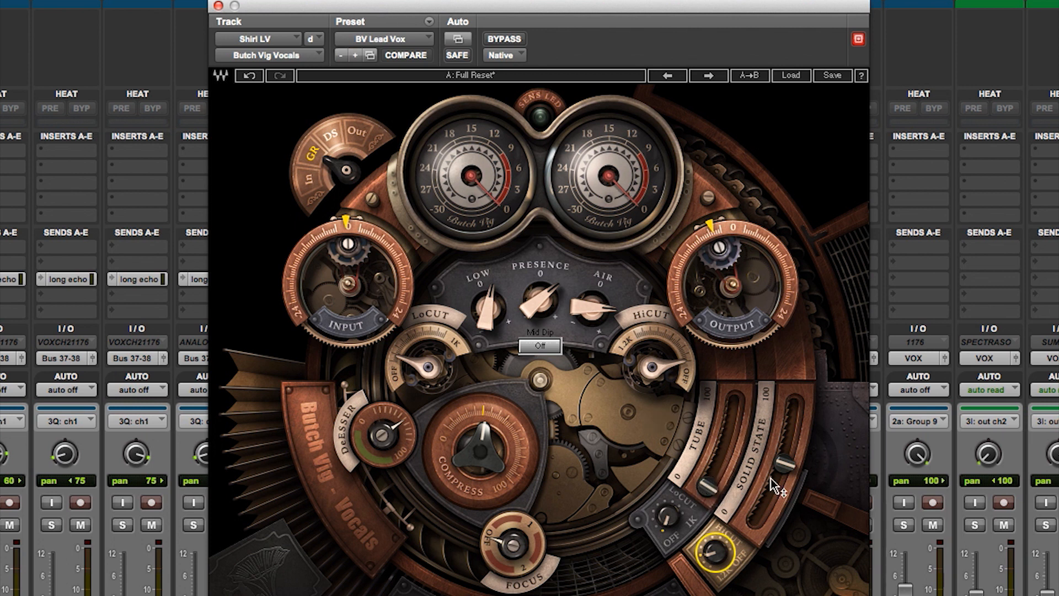
{"action": "left_click_drag", "start_coordinate": [791, 468], "coordinate": [797, 505]}
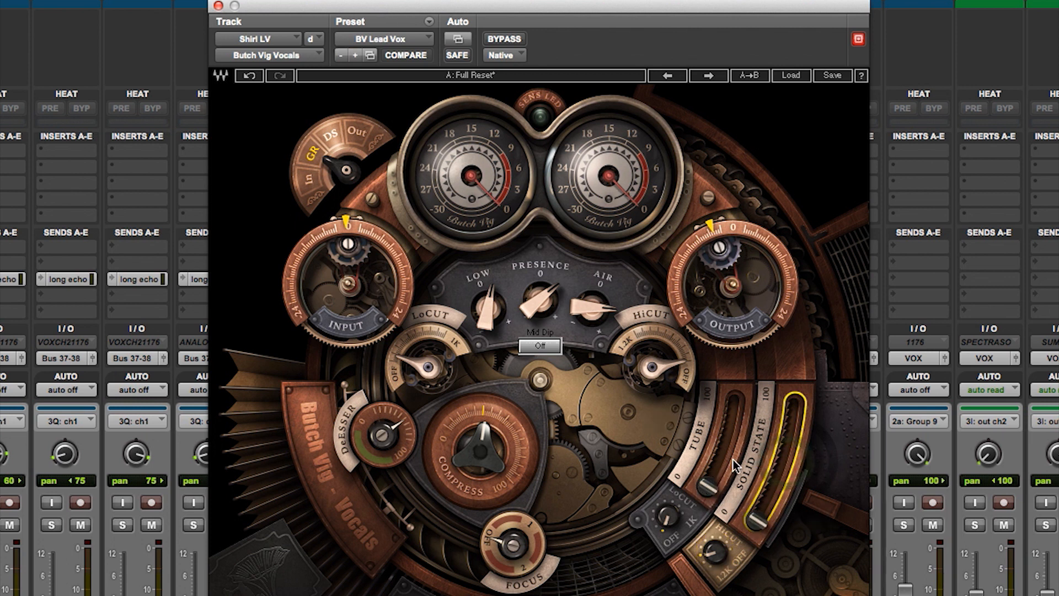
{"action": "left_click_drag", "start_coordinate": [707, 490], "coordinate": [733, 426]}
{"action": "left_click_drag", "start_coordinate": [759, 527], "coordinate": [793, 440]}
{"action": "left_click_drag", "start_coordinate": [711, 555], "coordinate": [712, 575]}
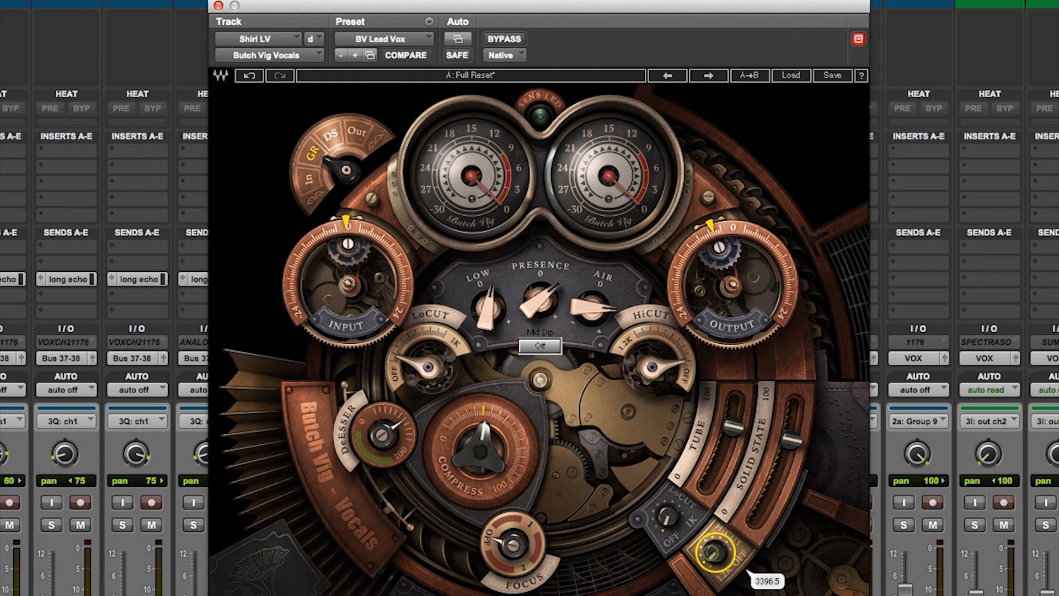
{"action": "scroll", "coordinate": [709, 556], "scroll_direction": "up", "scroll_amount": 10}
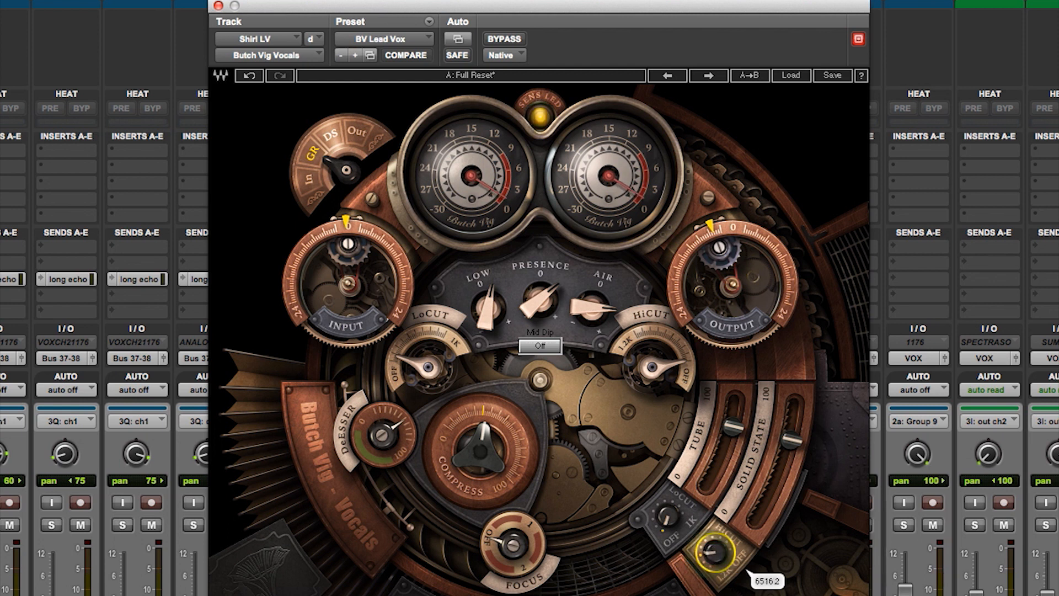
Lower the plugin's output level to -9.0 to offset the added saturation, checking it against the bypassed vocal.
{"action": "left_click_drag", "start_coordinate": [728, 276], "coordinate": [729, 308]}
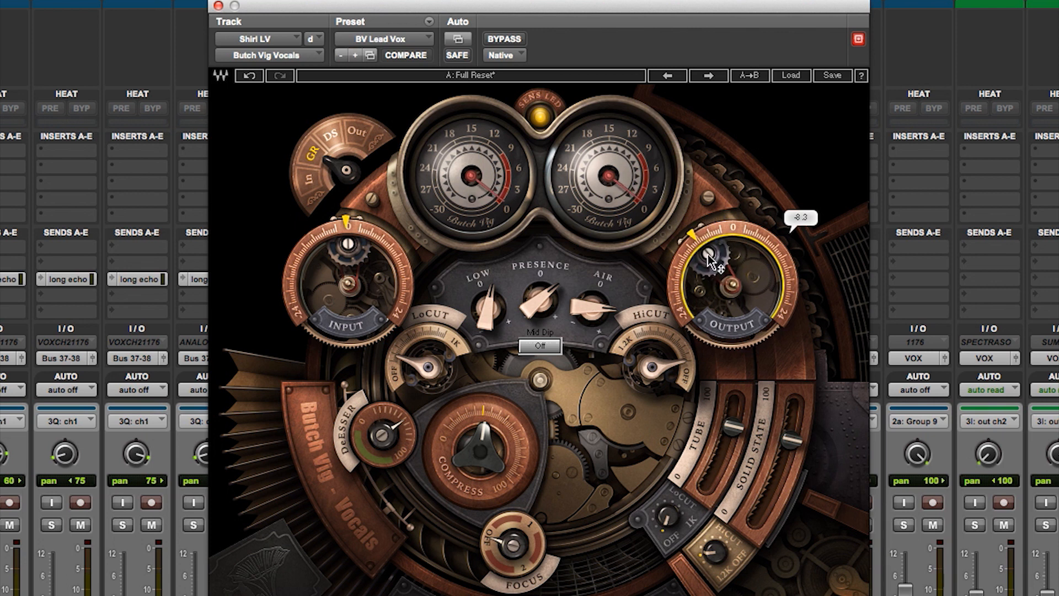
{"action": "left_click", "coordinate": [508, 40]}
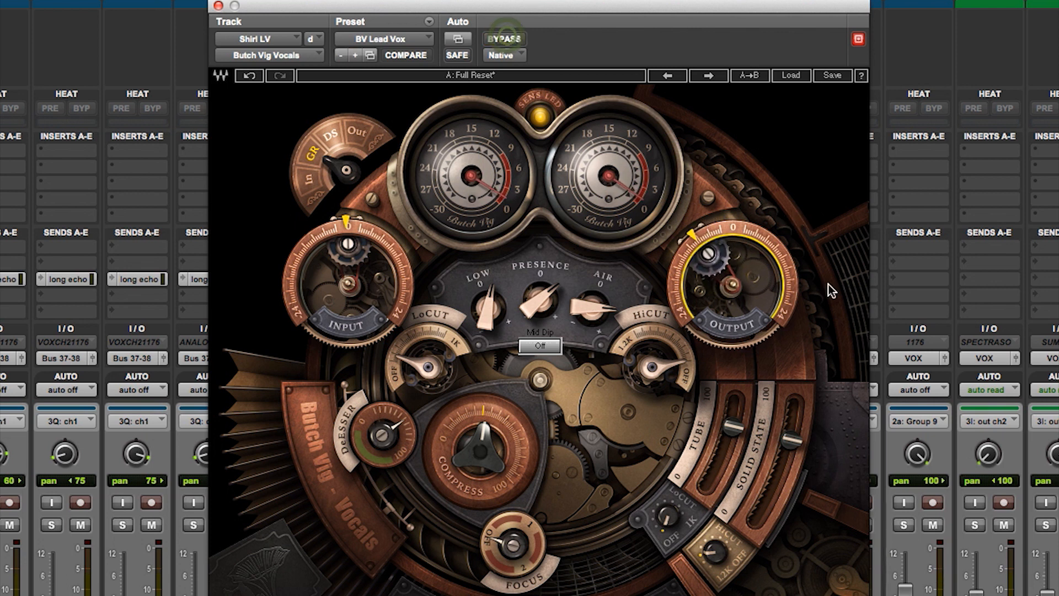
{"action": "left_click_drag", "start_coordinate": [728, 276], "coordinate": [728, 280]}
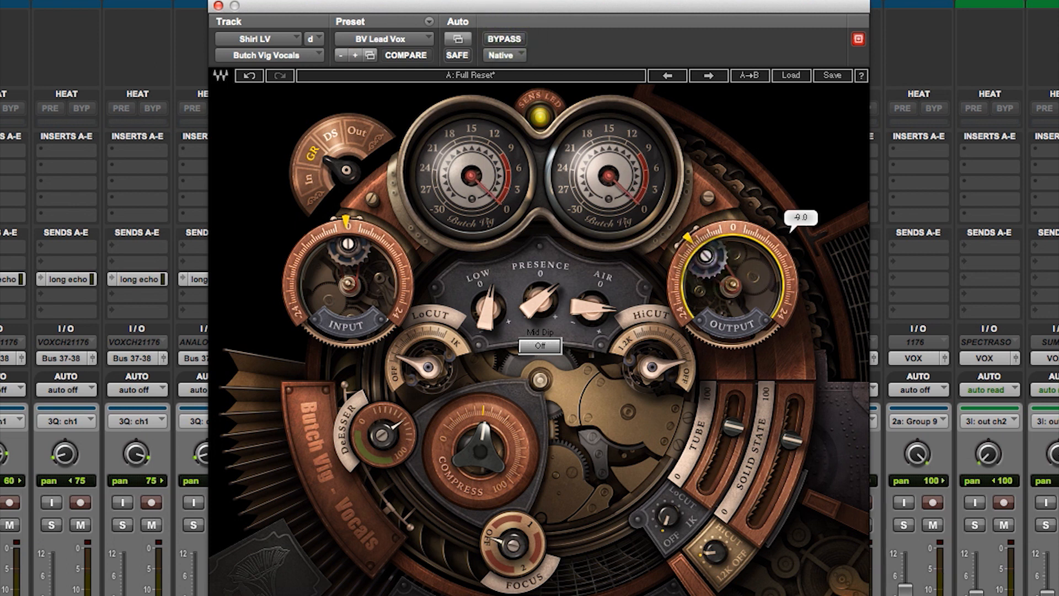
Compare the heavily saturated vocal with the bypassed sound, ending active, and readjust the saturation section's HiCut filter slightly.
{"action": "left_click", "coordinate": [498, 37]}
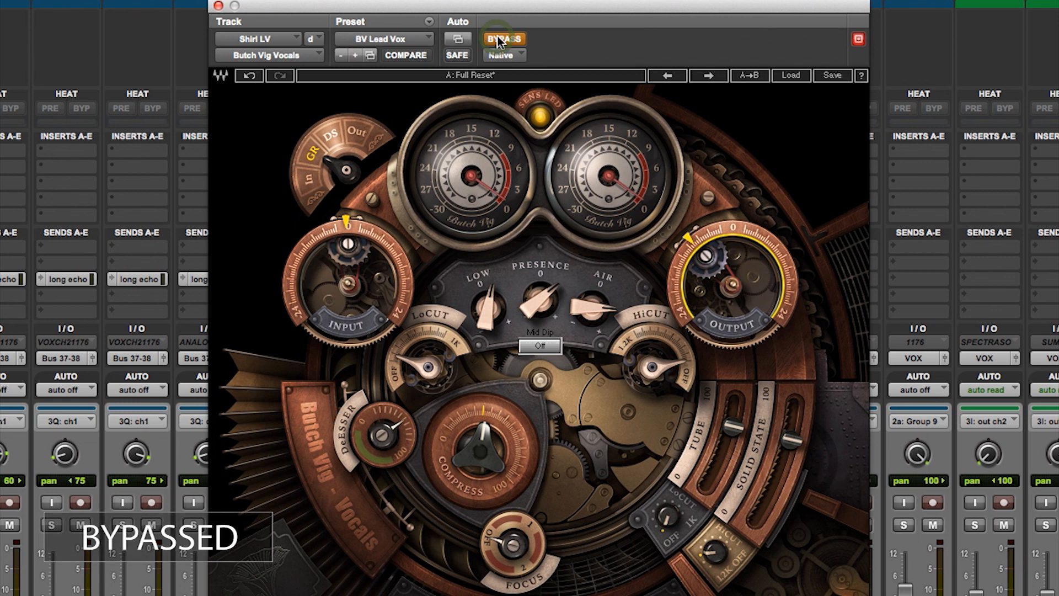
{"action": "left_click", "coordinate": [497, 39]}
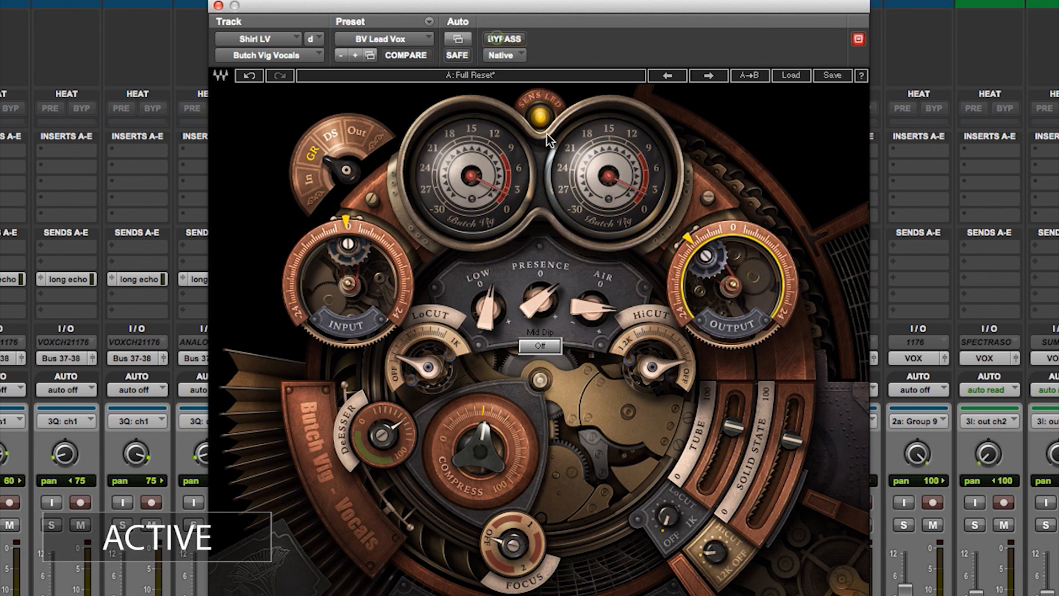
{"action": "mouse_move", "coordinate": [714, 551]}
{"action": "left_click_drag", "start_coordinate": [714, 554], "coordinate": [714, 559]}
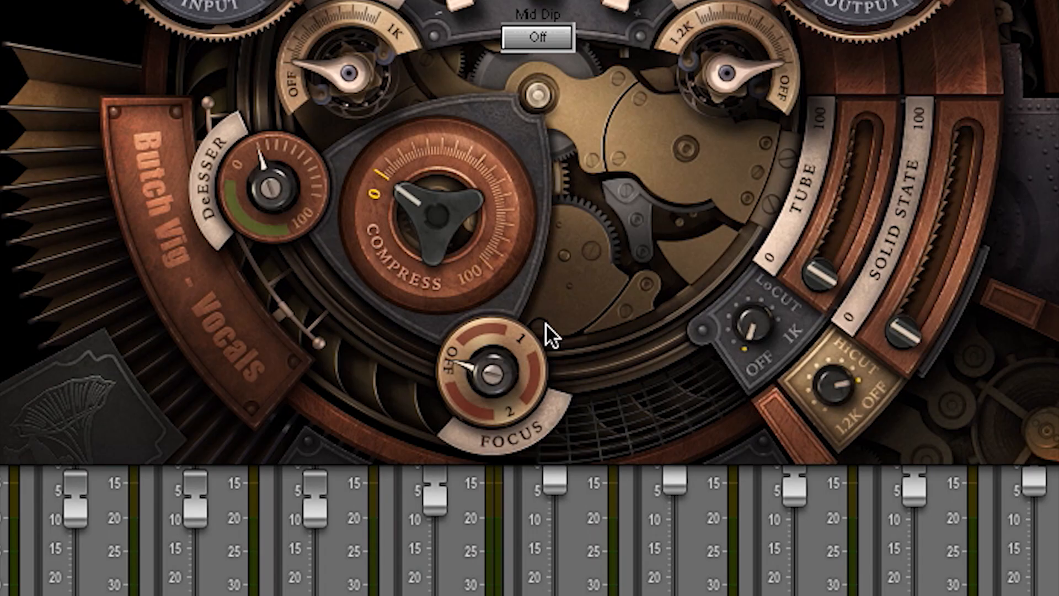
Switch Focus through positions 1 and 2, and compare Focus 1 with the bypassed vocal during playback, ending active.
{"action": "left_click", "coordinate": [518, 338]}
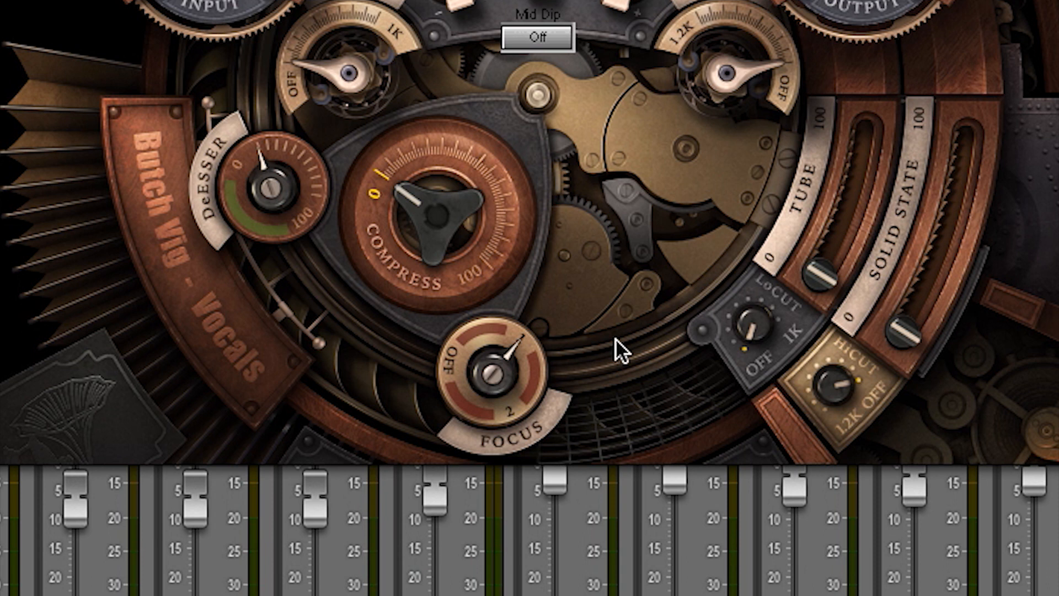
{"action": "left_click", "coordinate": [500, 408]}
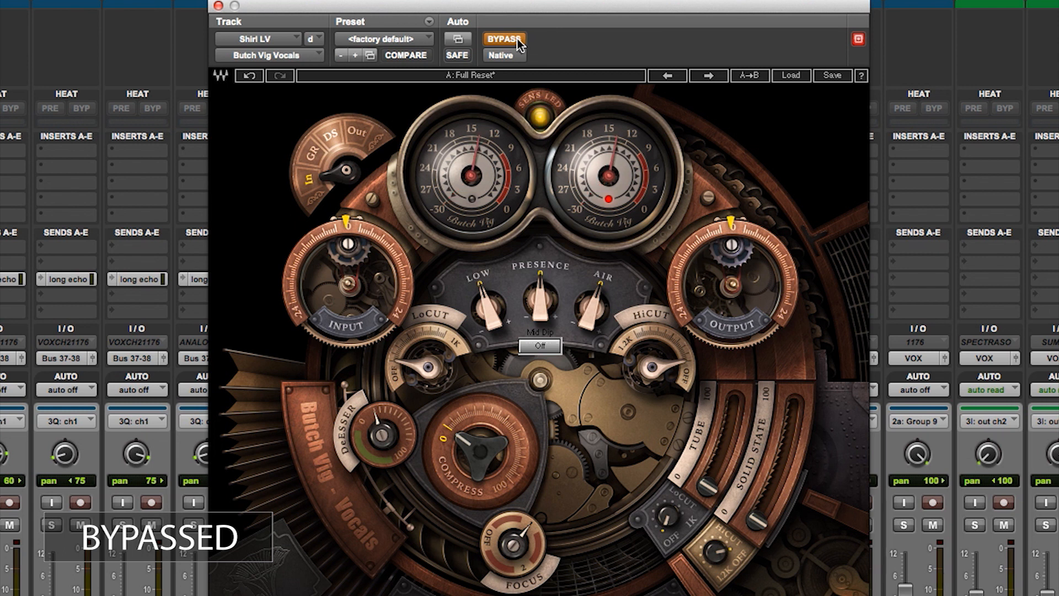
{"action": "left_click", "coordinate": [512, 38]}
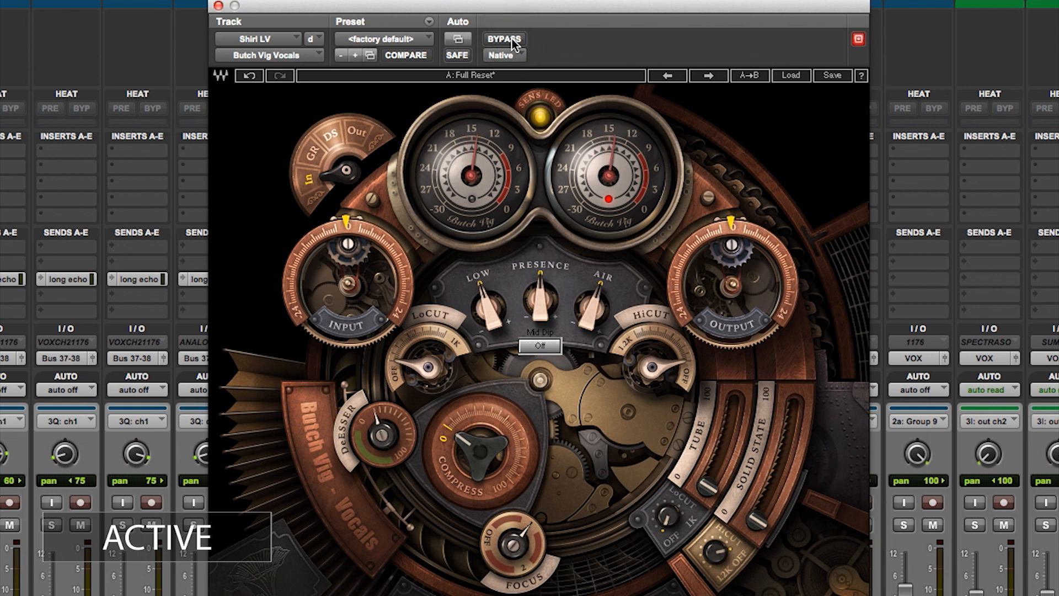
{"action": "left_click", "coordinate": [512, 38]}
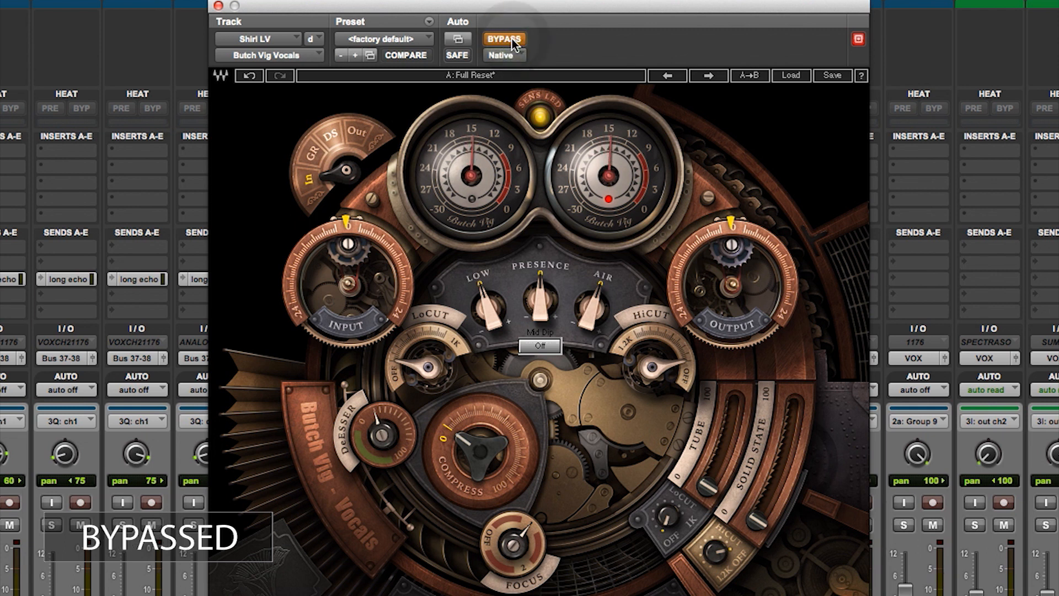
{"action": "left_click", "coordinate": [512, 39]}
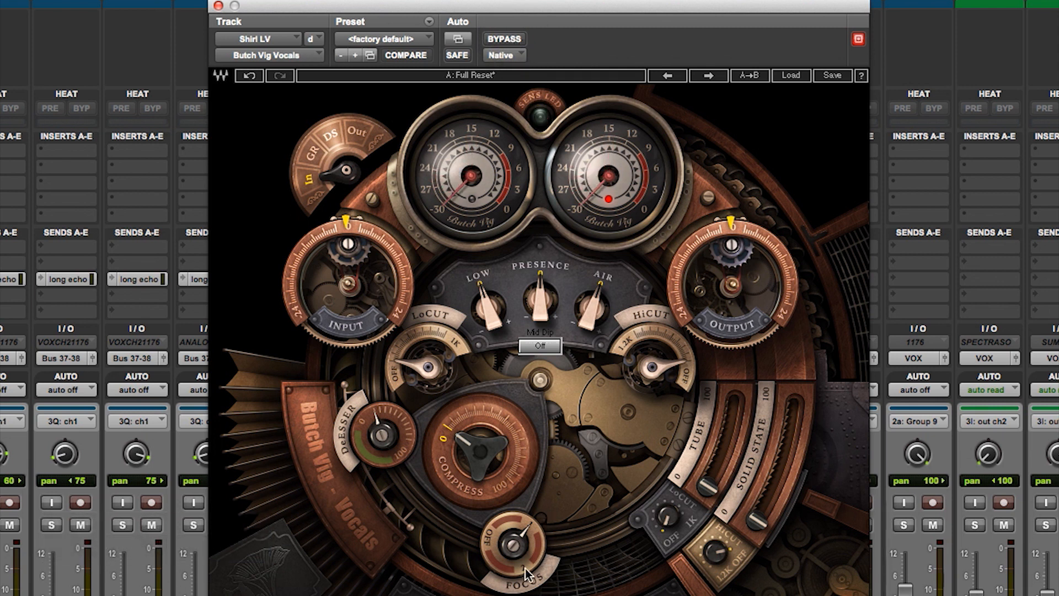
Set Focus to position 2 and compare it with the bypassed vocal during playback, ending active.
{"action": "left_click", "coordinate": [505, 38]}
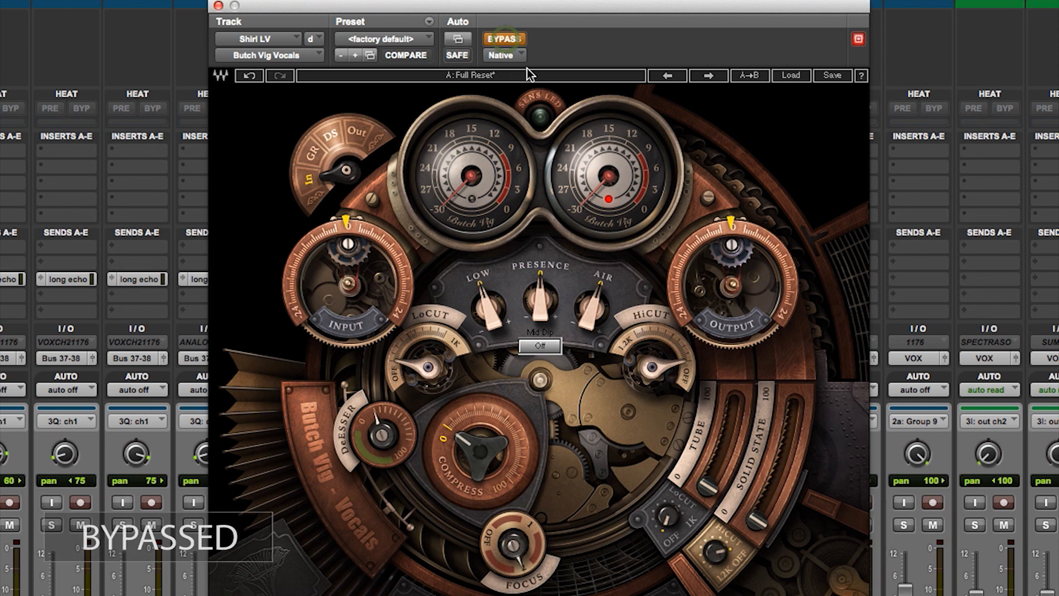
{"action": "left_click", "coordinate": [505, 39]}
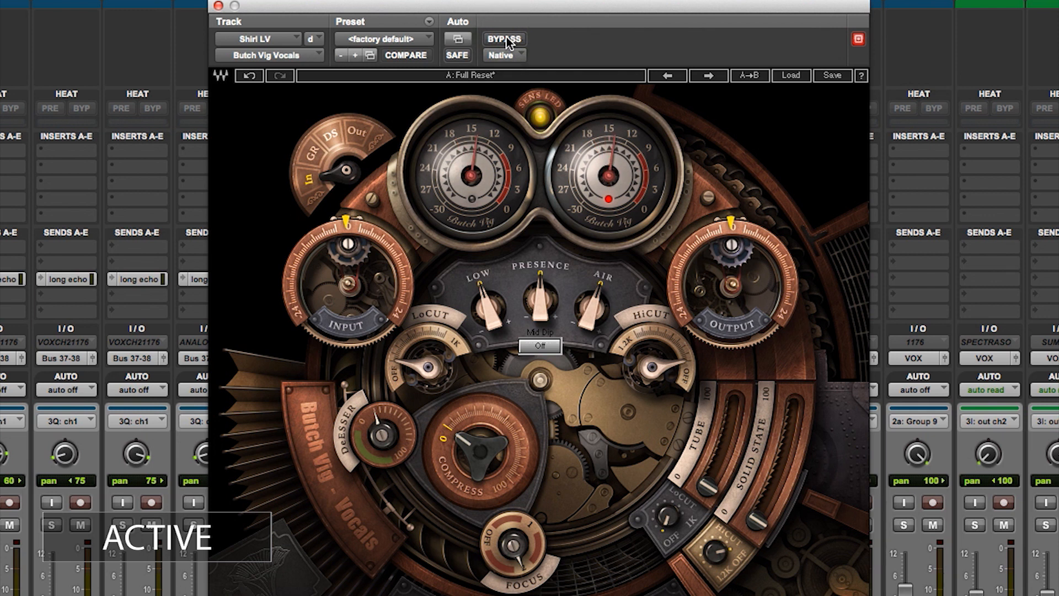
{"action": "left_click", "coordinate": [506, 39]}
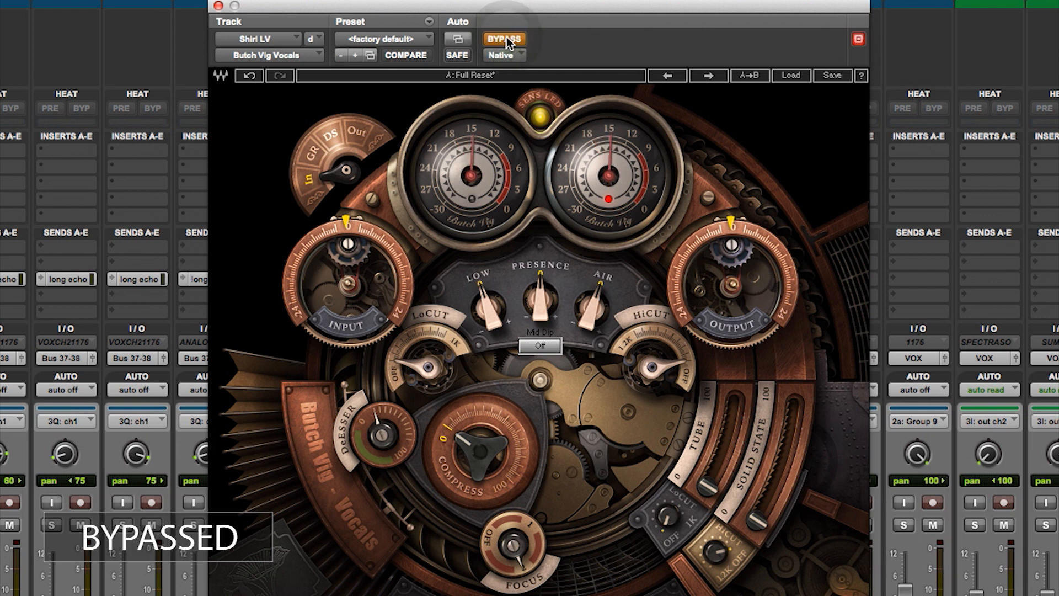
{"action": "left_click", "coordinate": [506, 39]}
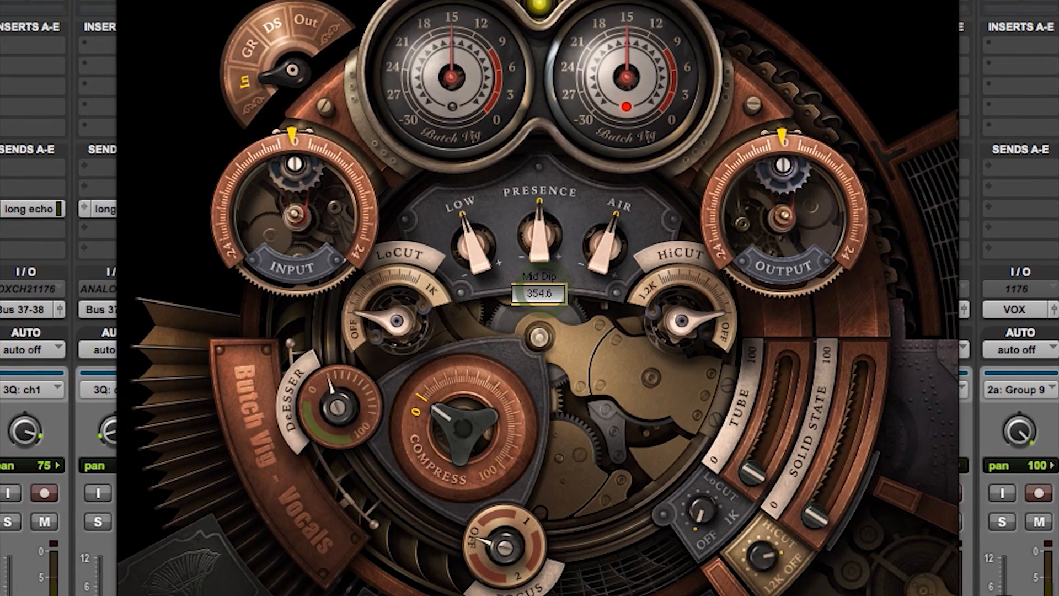
Set the Mid Dip frequency to 414.7 with Focus off and compare it with the bypassed vocal, ending active.
{"action": "left_click_drag", "start_coordinate": [541, 290], "coordinate": [543, 287]}
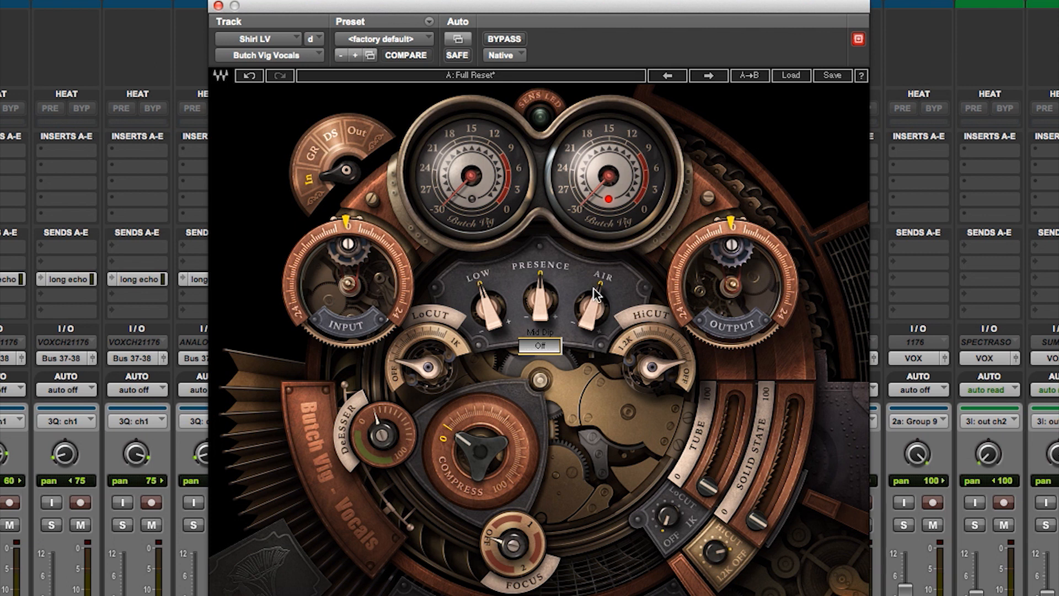
{"action": "left_click_drag", "start_coordinate": [547, 343], "coordinate": [546, 324]}
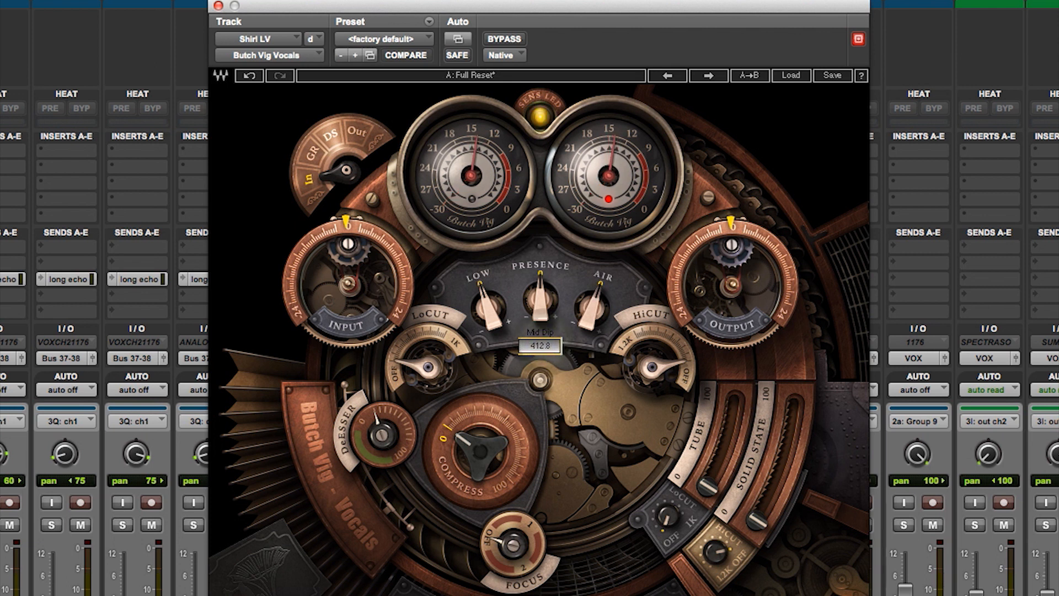
{"action": "left_click", "coordinate": [504, 39]}
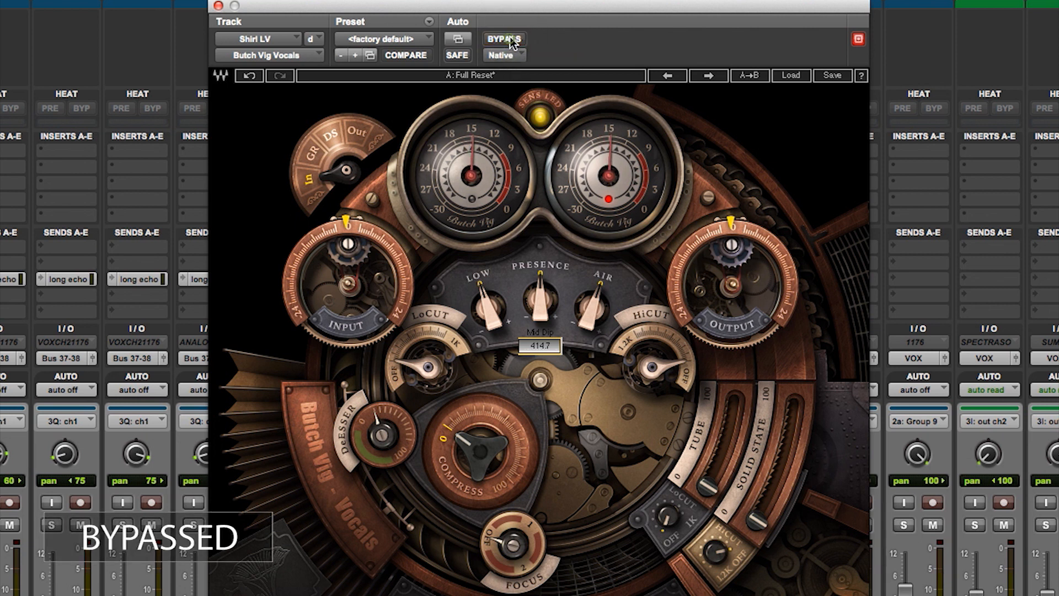
{"action": "left_click", "coordinate": [504, 38]}
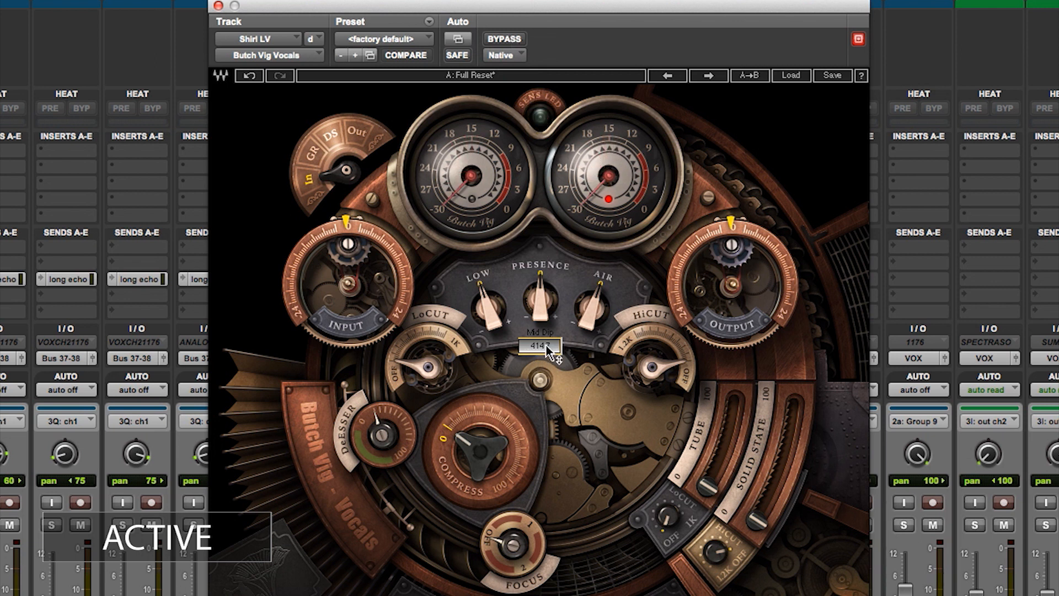
Raise the Mid Dip frequency to 656.7 and compare it repeatedly with the bypassed vocal, ending active.
{"action": "left_click_drag", "start_coordinate": [546, 345], "coordinate": [543, 331]}
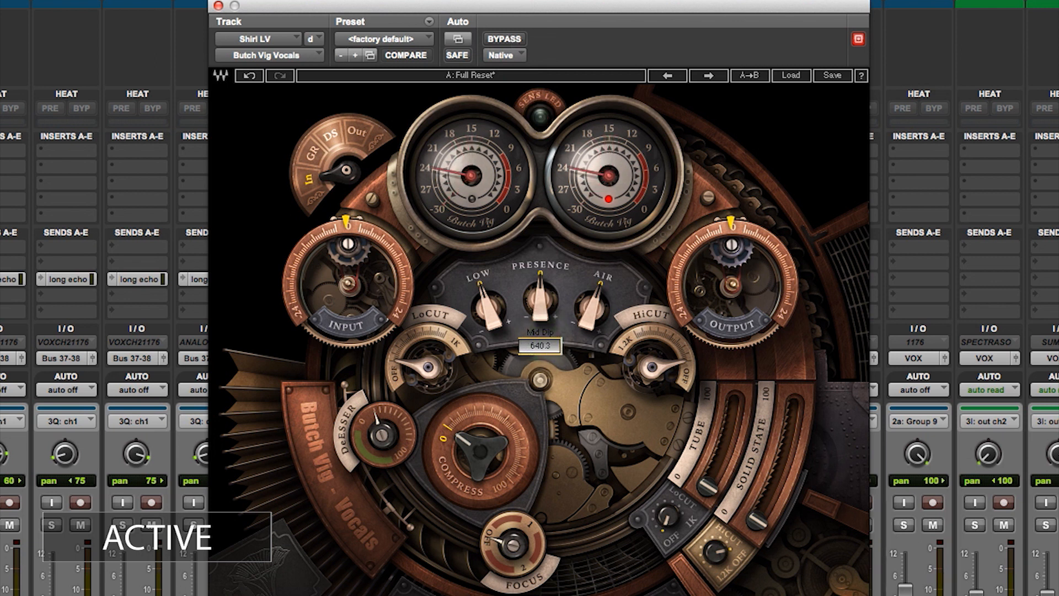
{"action": "left_click", "coordinate": [501, 39]}
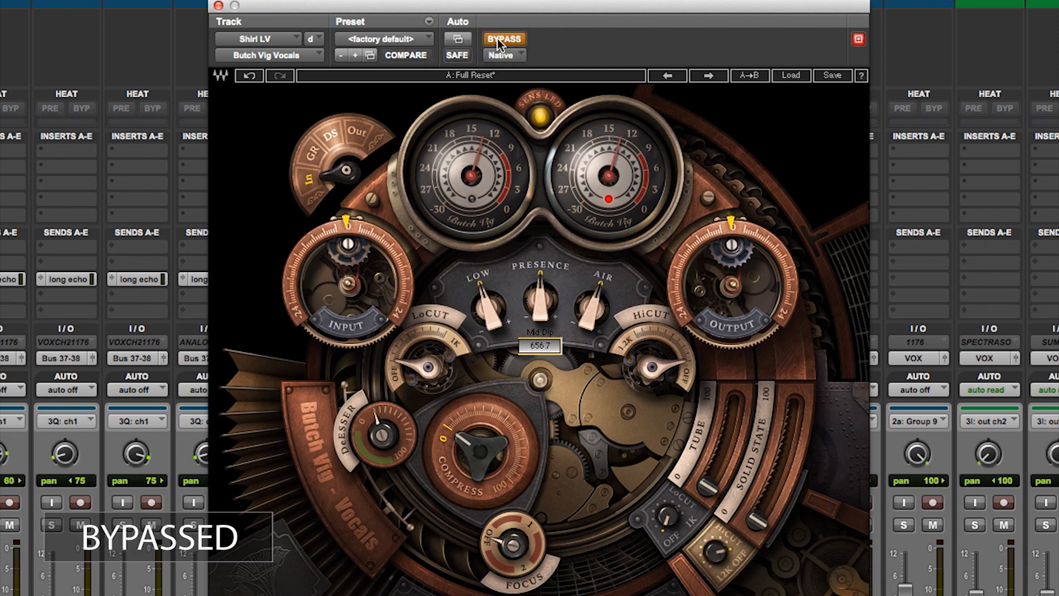
{"action": "left_click", "coordinate": [497, 39]}
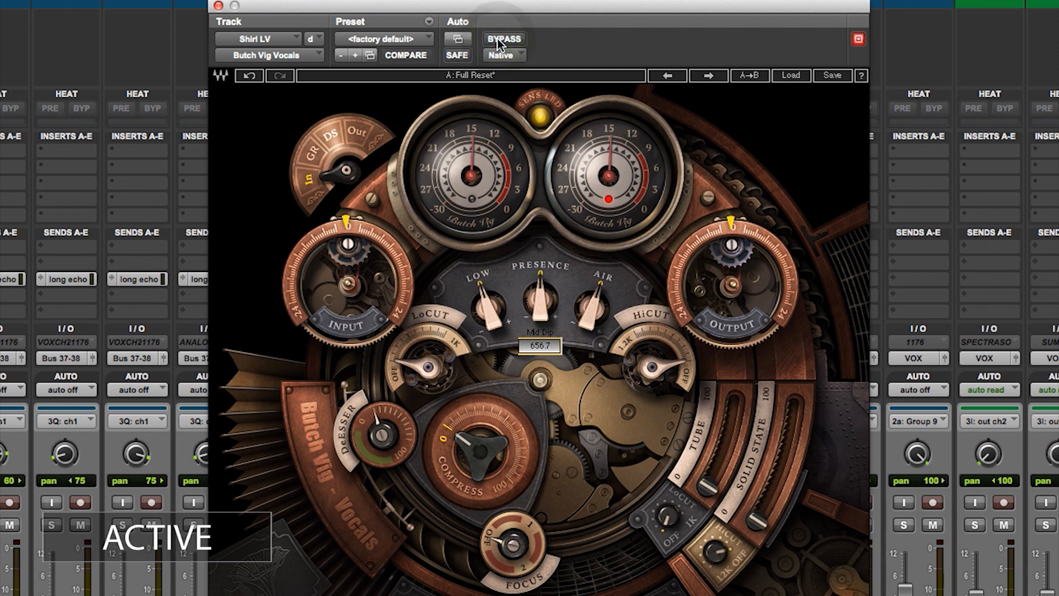
{"action": "left_click", "coordinate": [497, 38]}
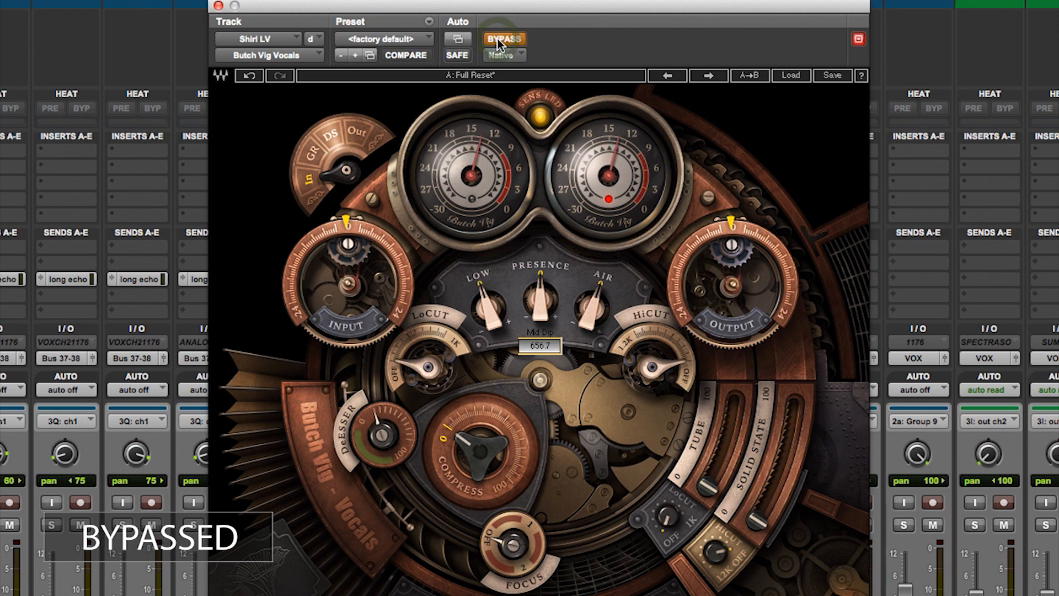
{"action": "left_click", "coordinate": [497, 38]}
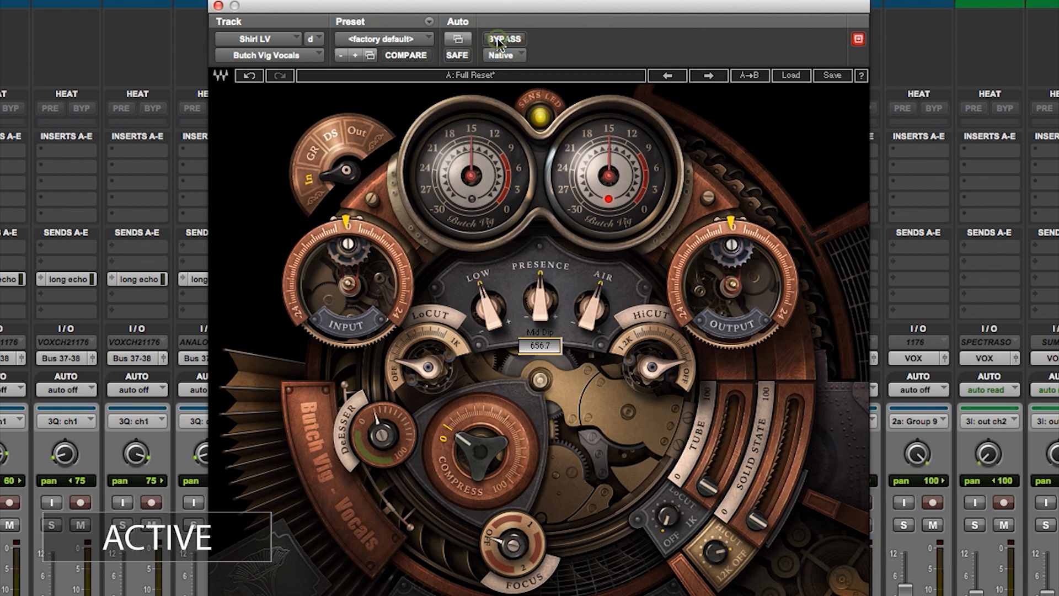
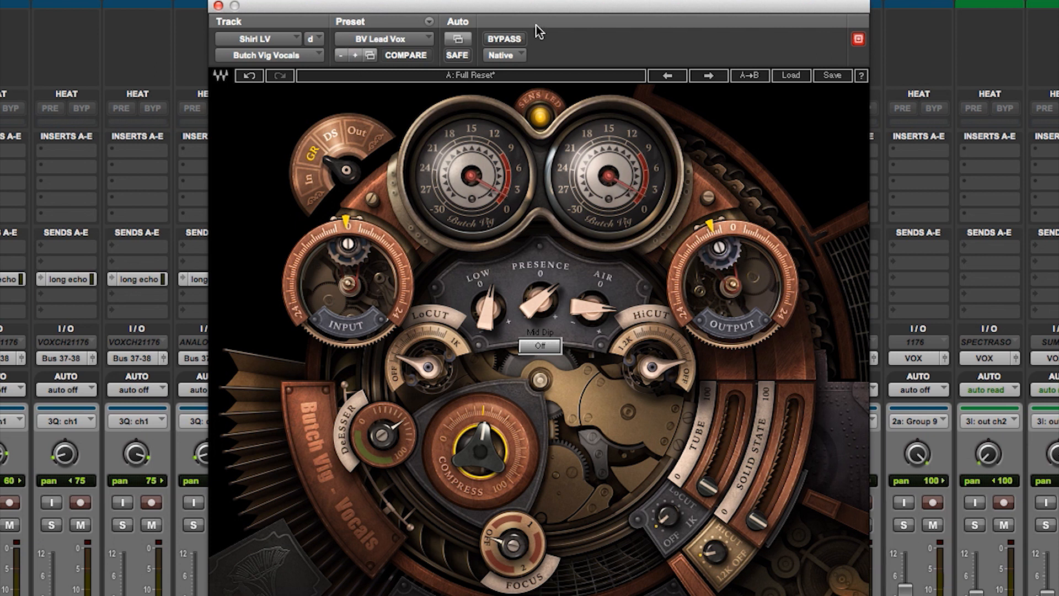
Compare the BV Lead Vox preset with the bypassed vocal and do the same for the BV Rock Vox 1 preset, ending bypassed.
{"action": "left_click", "coordinate": [507, 39]}
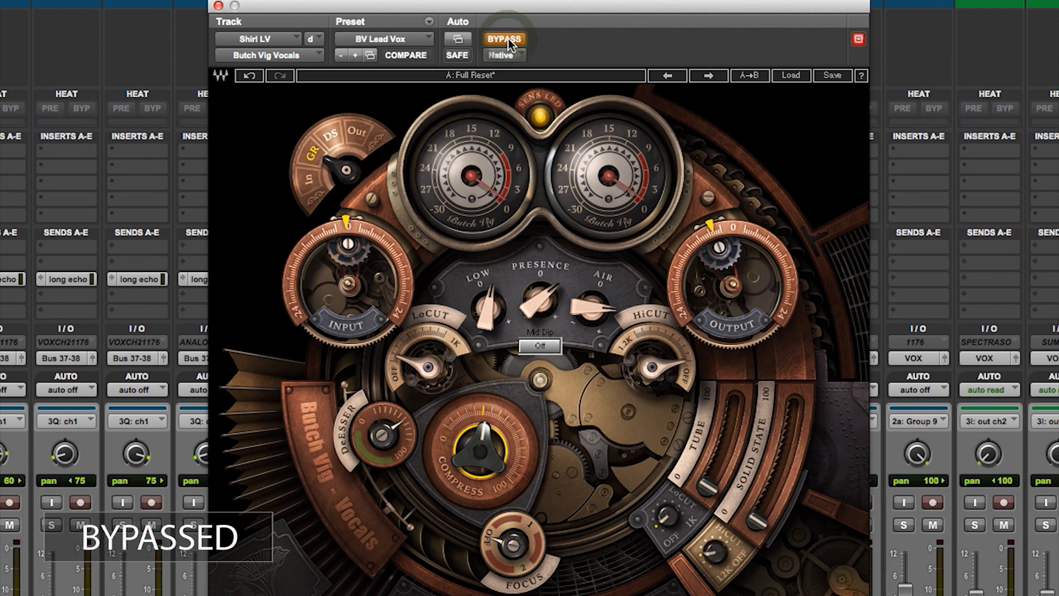
{"action": "left_click", "coordinate": [508, 39]}
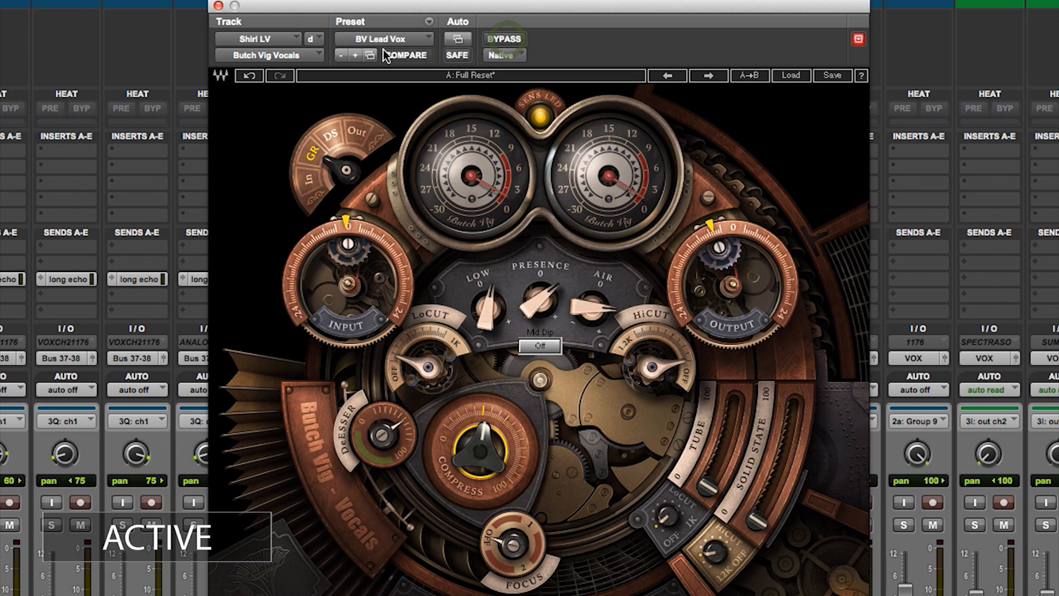
{"action": "left_click", "coordinate": [355, 54]}
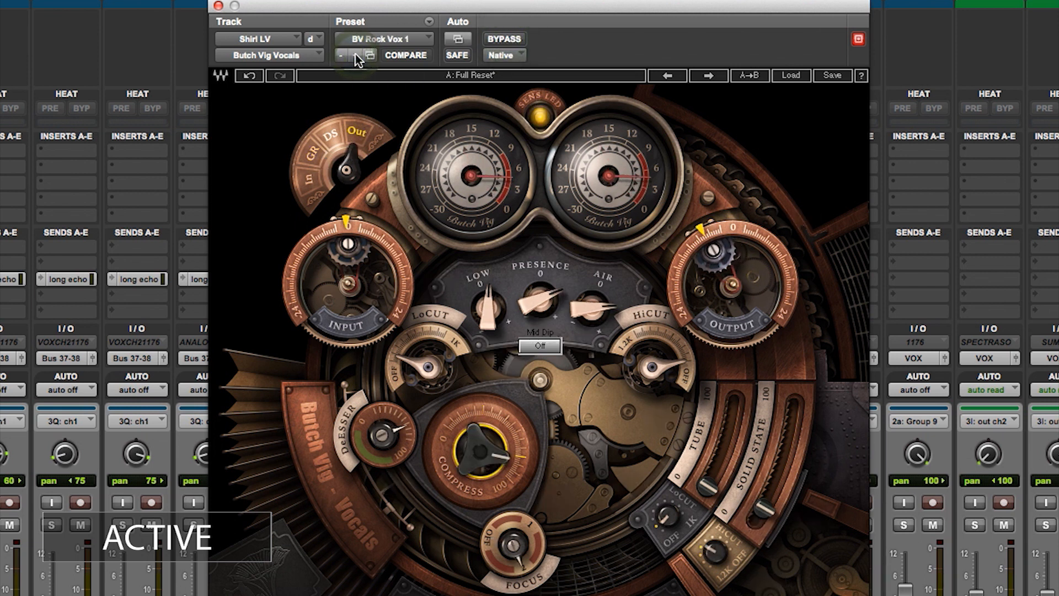
{"action": "left_click", "coordinate": [506, 39]}
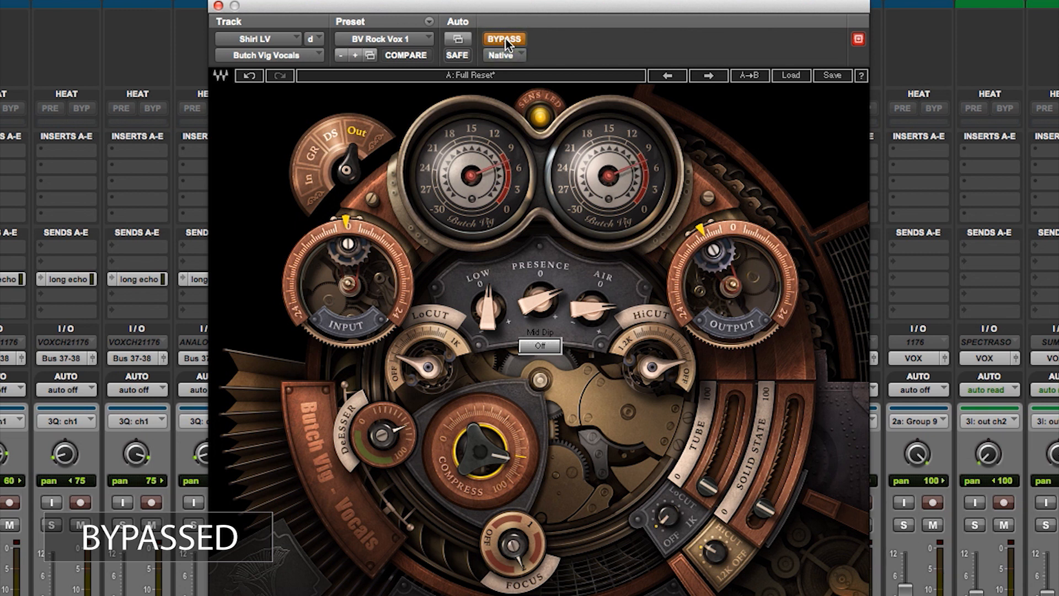
{"action": "left_click", "coordinate": [506, 39]}
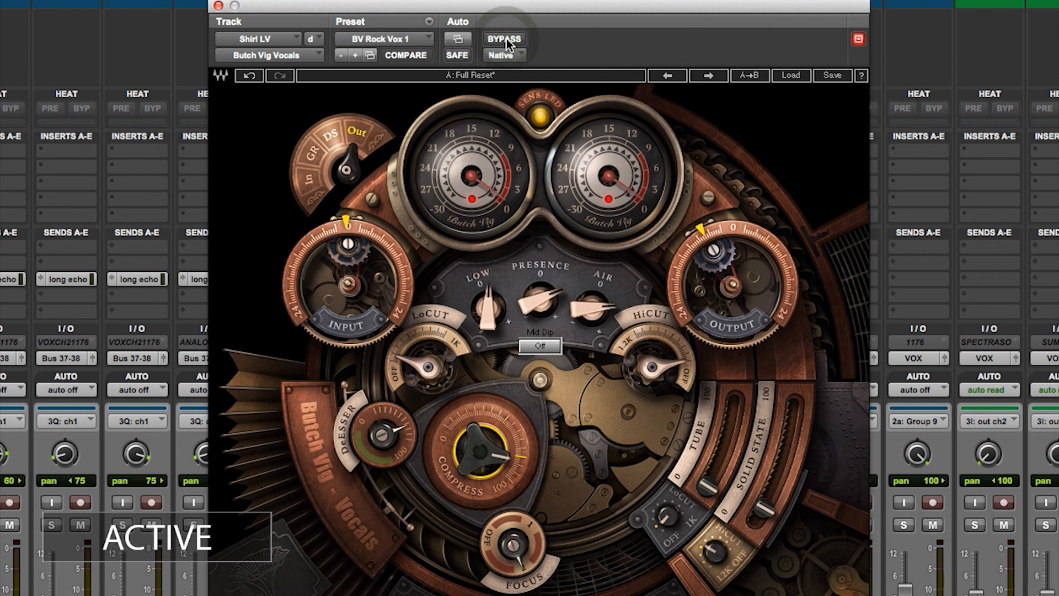
{"action": "left_click", "coordinate": [506, 38]}
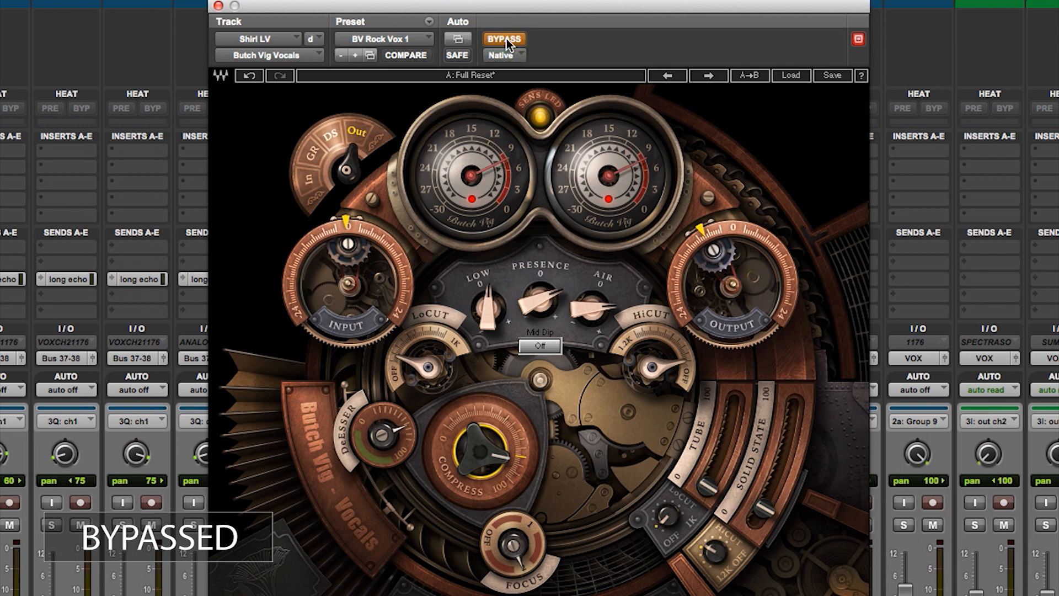
Load the BV Air 1 preset and compare it with the bypassed vocal during playback, ending bypassed.
{"action": "left_click", "coordinate": [393, 40]}
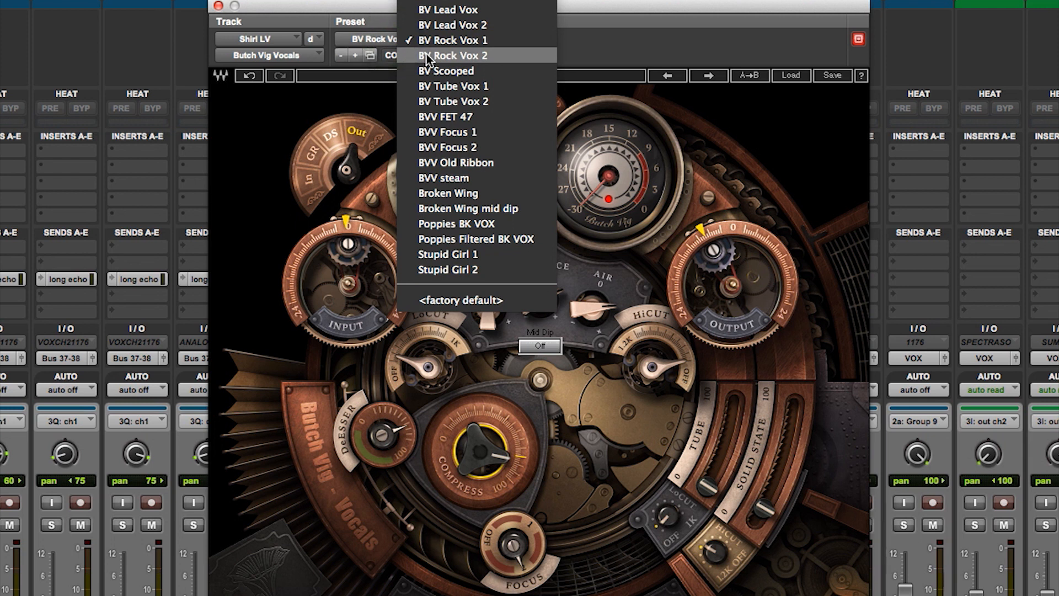
{"action": "scroll", "coordinate": [429, 63], "scroll_direction": "up", "scroll_amount": 5}
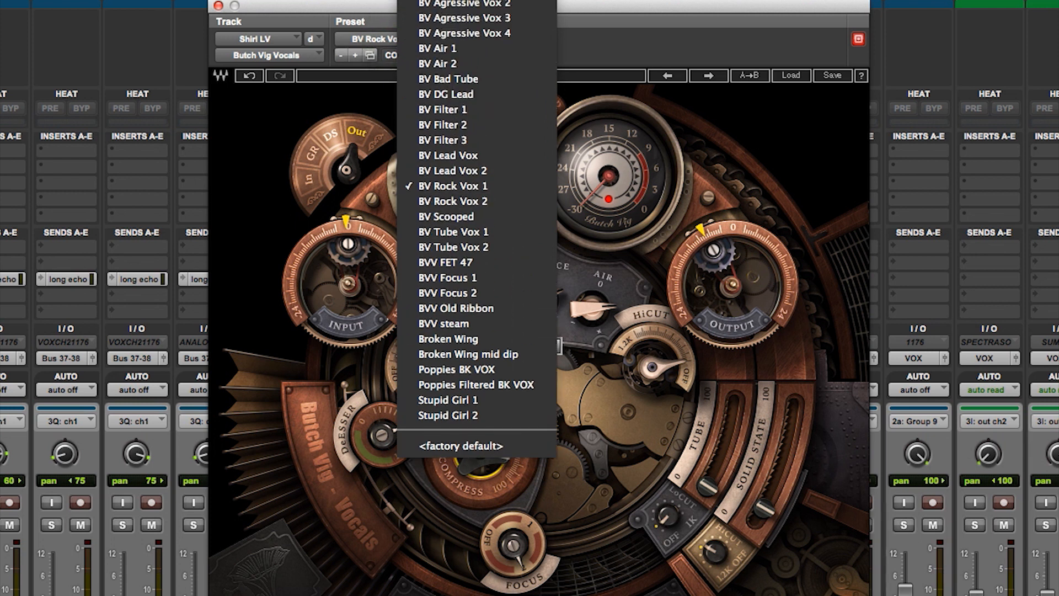
{"action": "left_click", "coordinate": [458, 49]}
{"action": "left_click", "coordinate": [505, 38]}
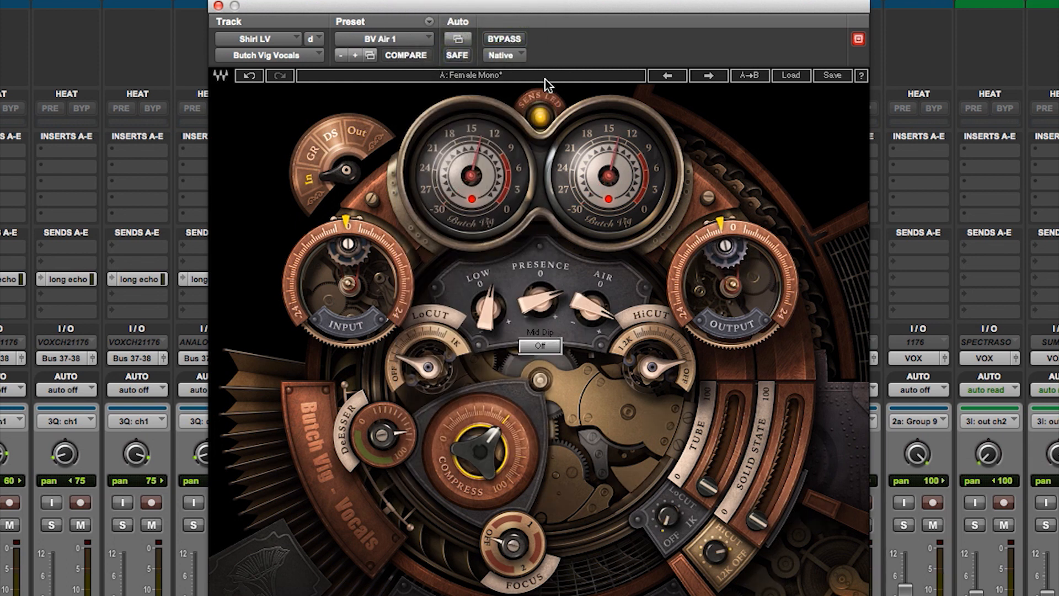
{"action": "left_click", "coordinate": [513, 39]}
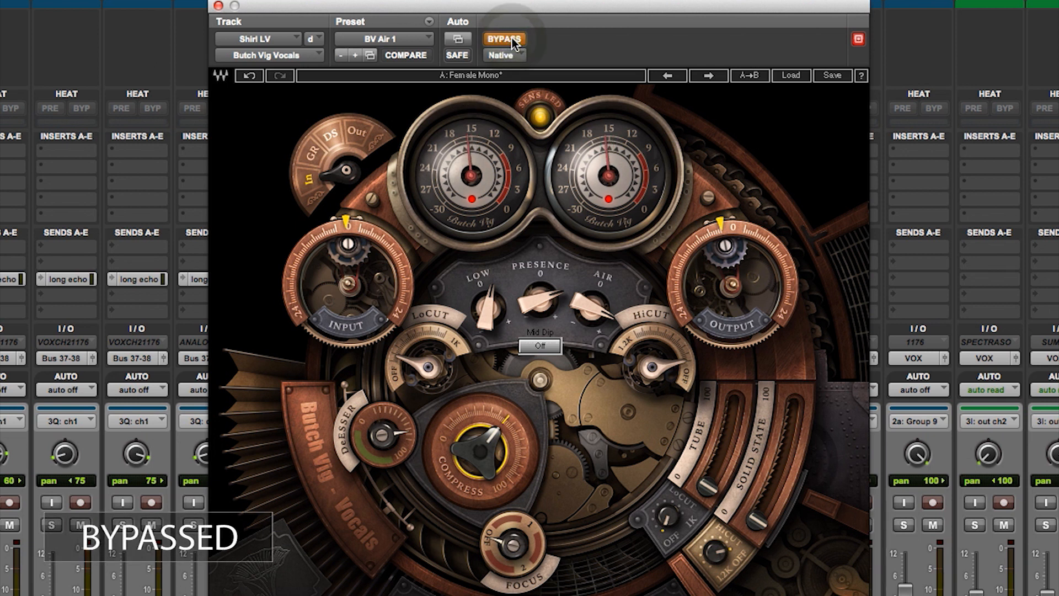
{"action": "left_click", "coordinate": [513, 40]}
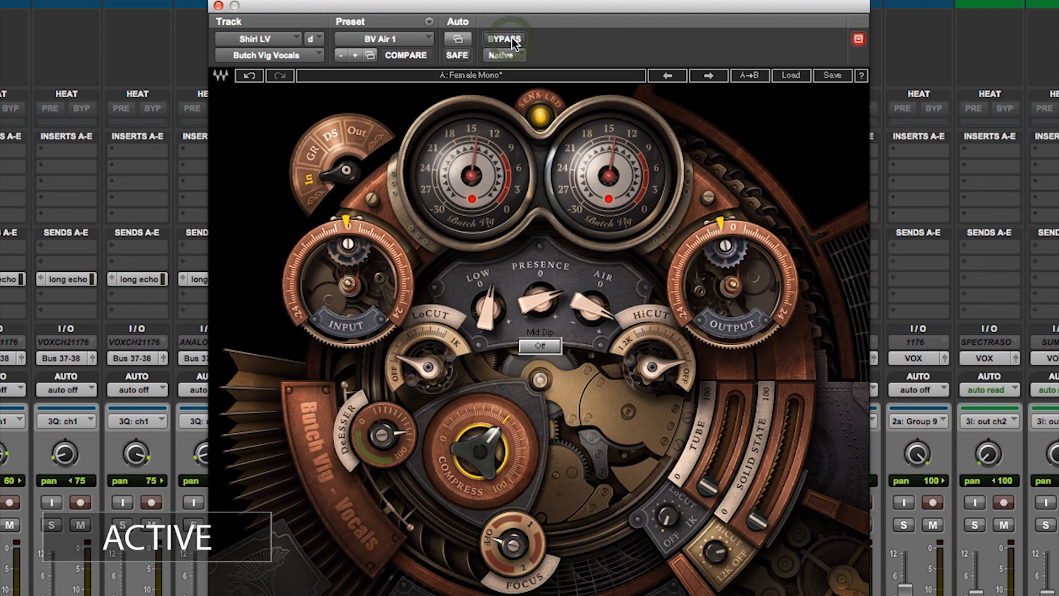
{"action": "left_click", "coordinate": [513, 40]}
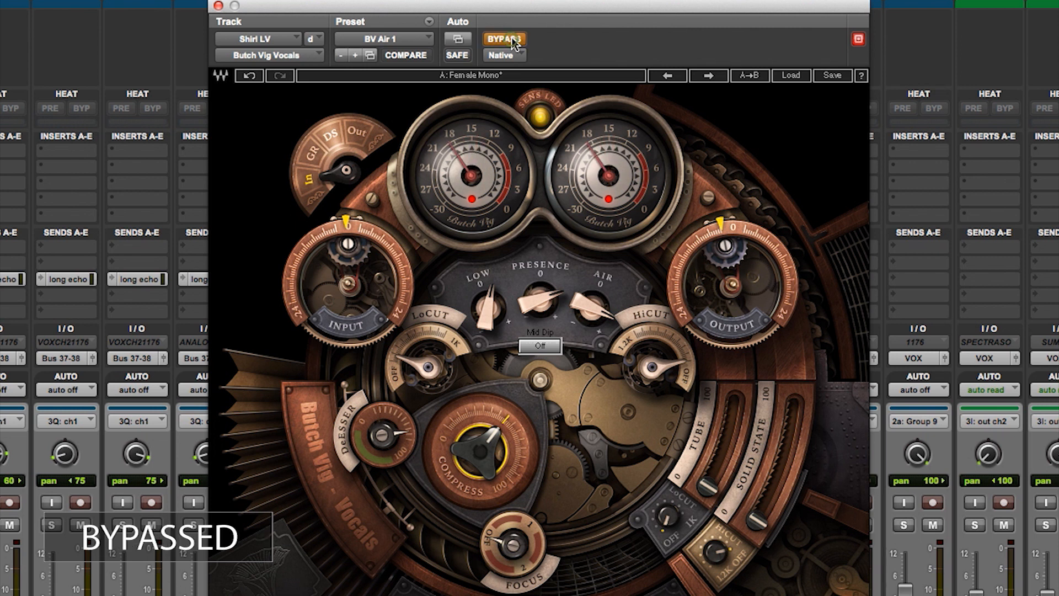
Switch to the BV Air 2 preset and compare it repeatedly with the bypassed vocal, ending bypassed.
{"action": "left_click", "coordinate": [356, 55]}
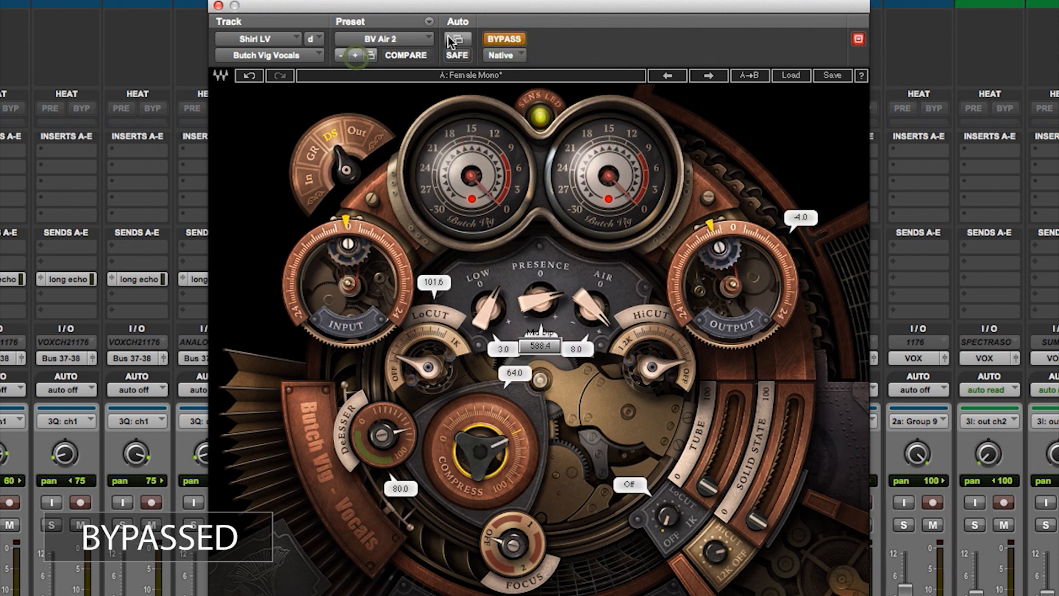
{"action": "left_click", "coordinate": [508, 39]}
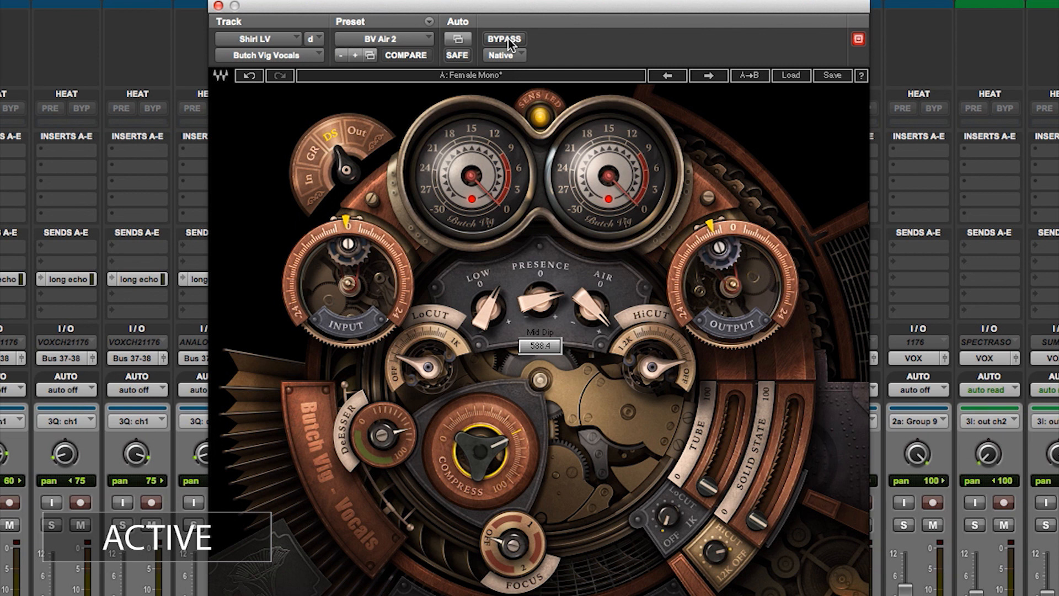
{"action": "left_click", "coordinate": [508, 40]}
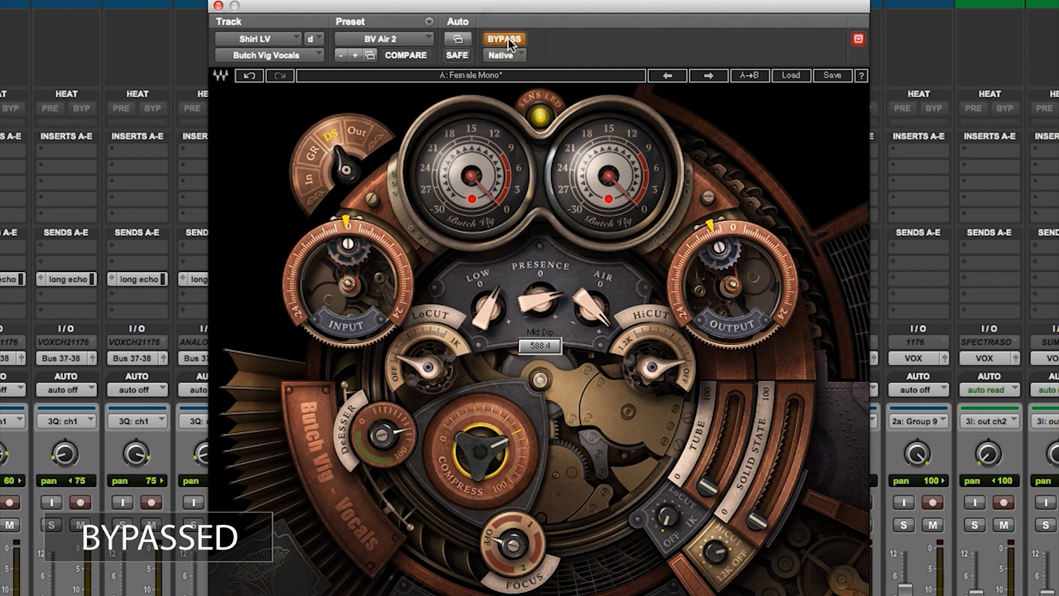
{"action": "left_click", "coordinate": [508, 40]}
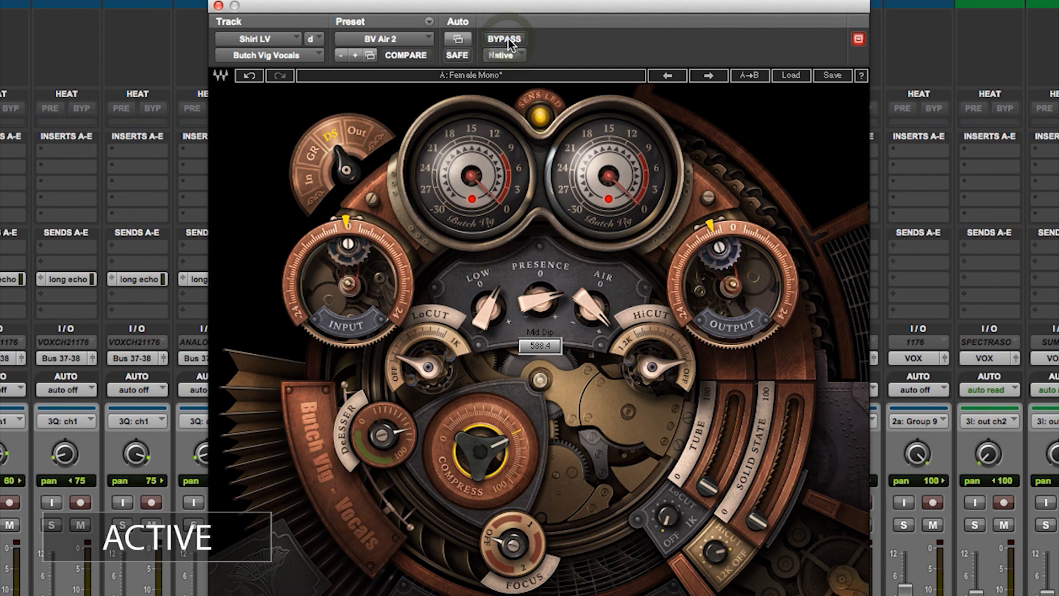
{"action": "left_click", "coordinate": [508, 39]}
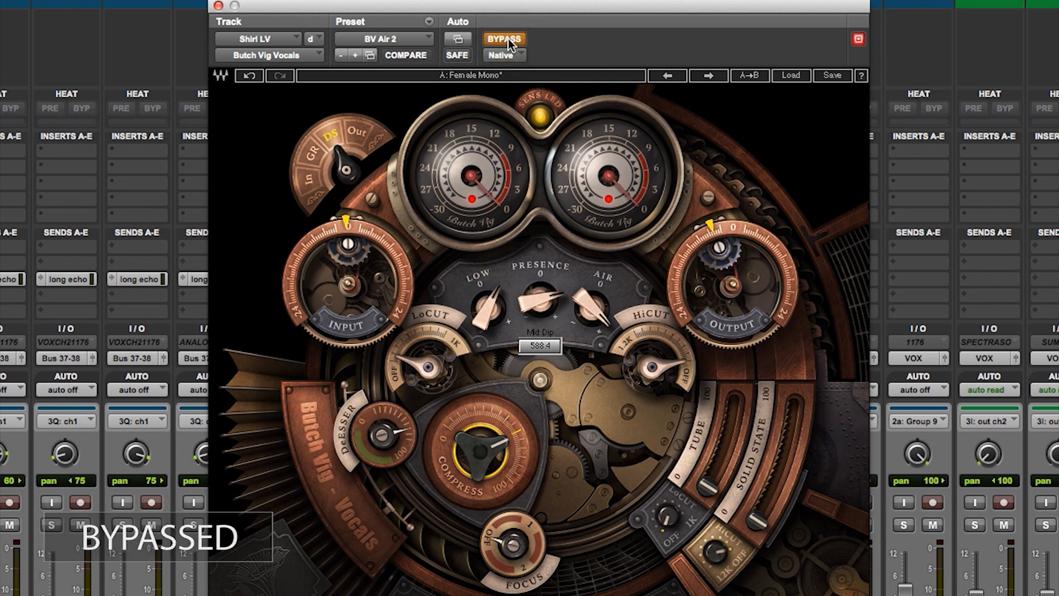
Audition the BV Filter 1 and BV Filter 2 presets against the bypassed vocal, advance to the following preset, and end active.
{"action": "left_click", "coordinate": [399, 39]}
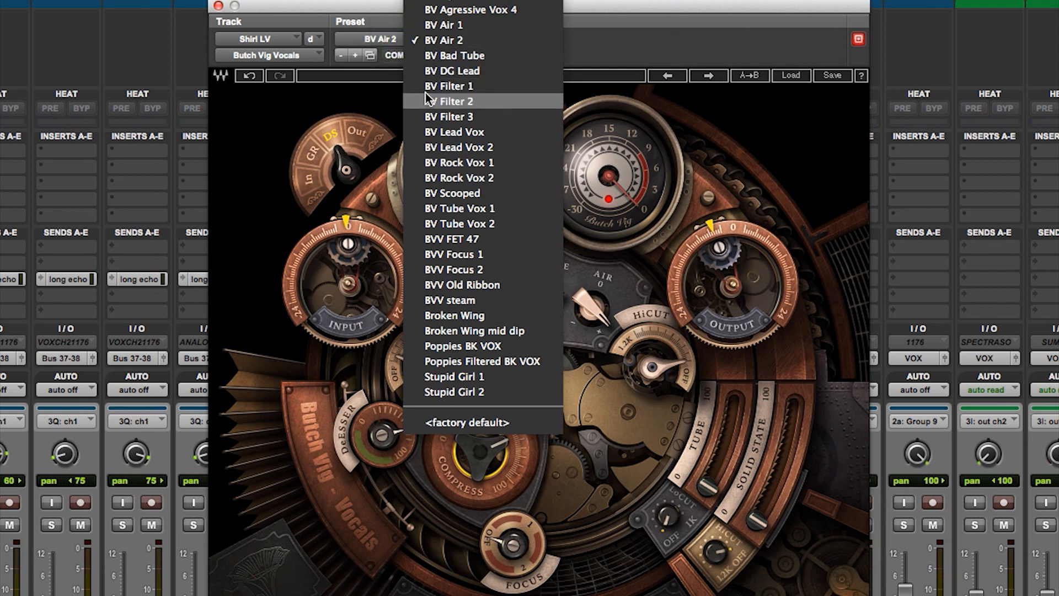
{"action": "left_click", "coordinate": [443, 88]}
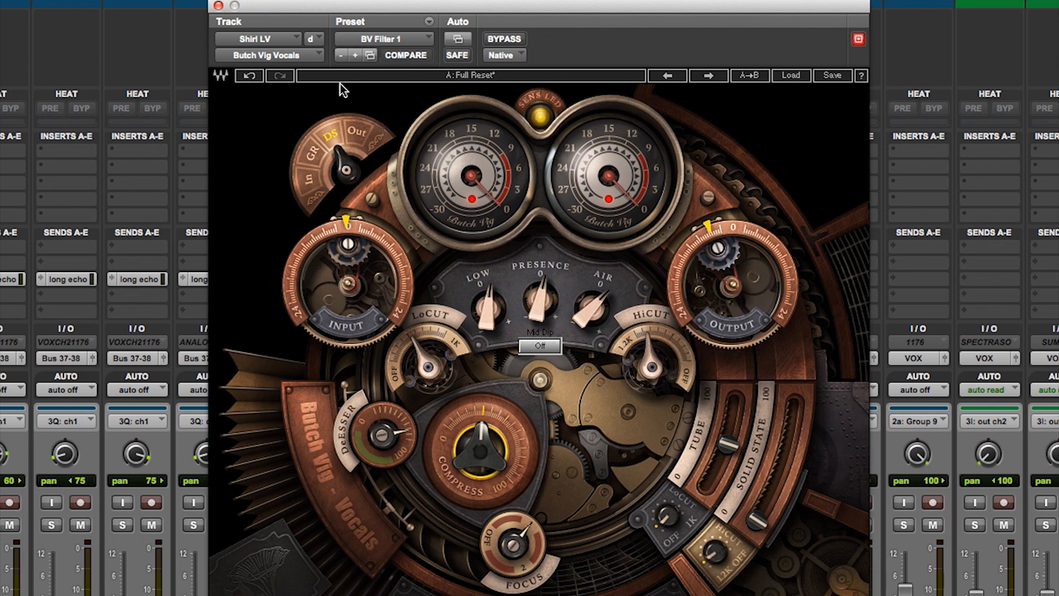
{"action": "left_click", "coordinate": [356, 55]}
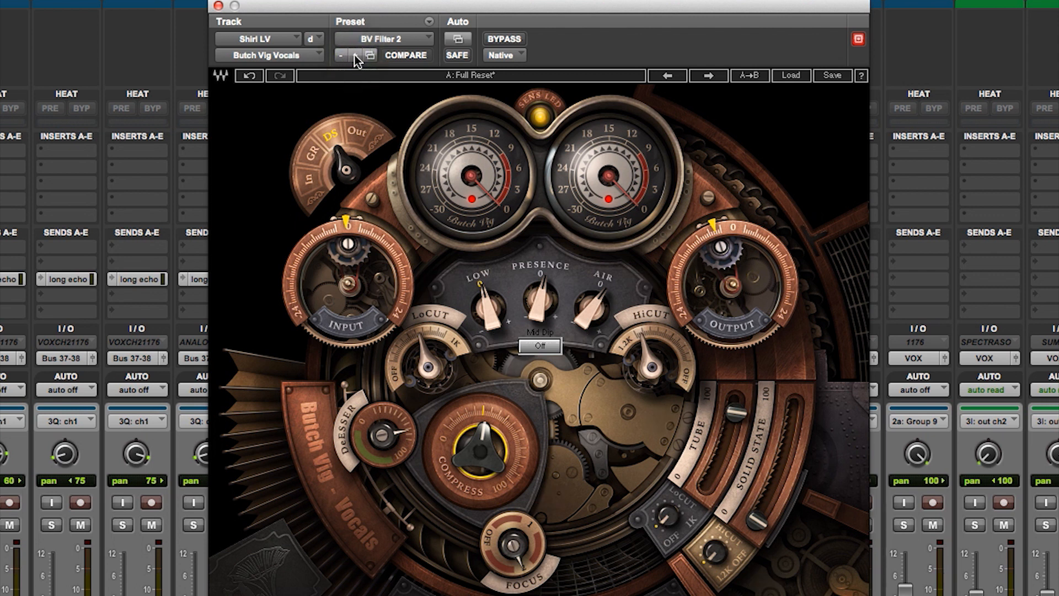
{"action": "left_click", "coordinate": [497, 41]}
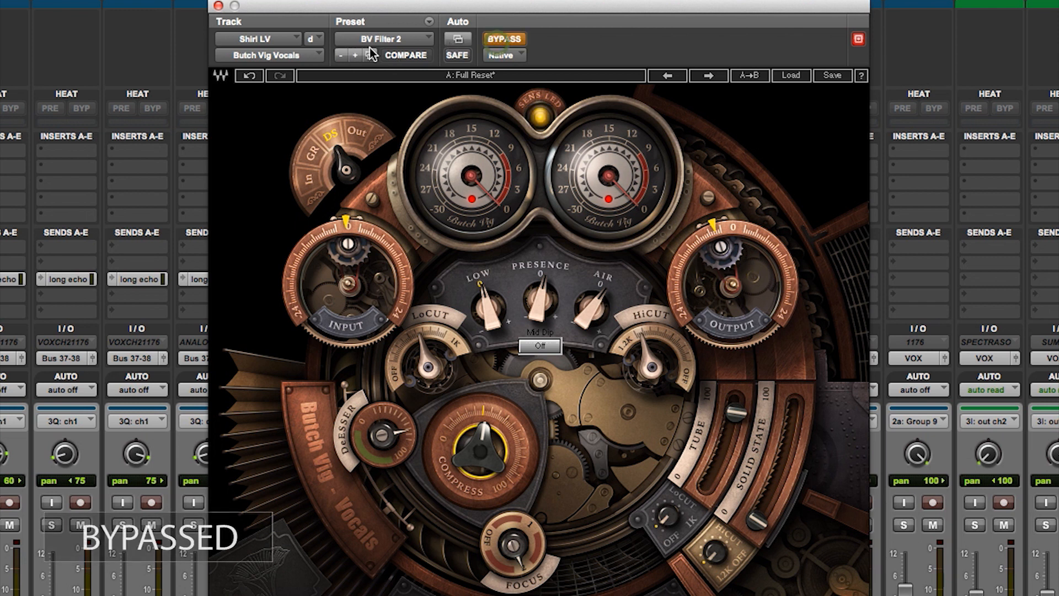
{"action": "left_click", "coordinate": [356, 55]}
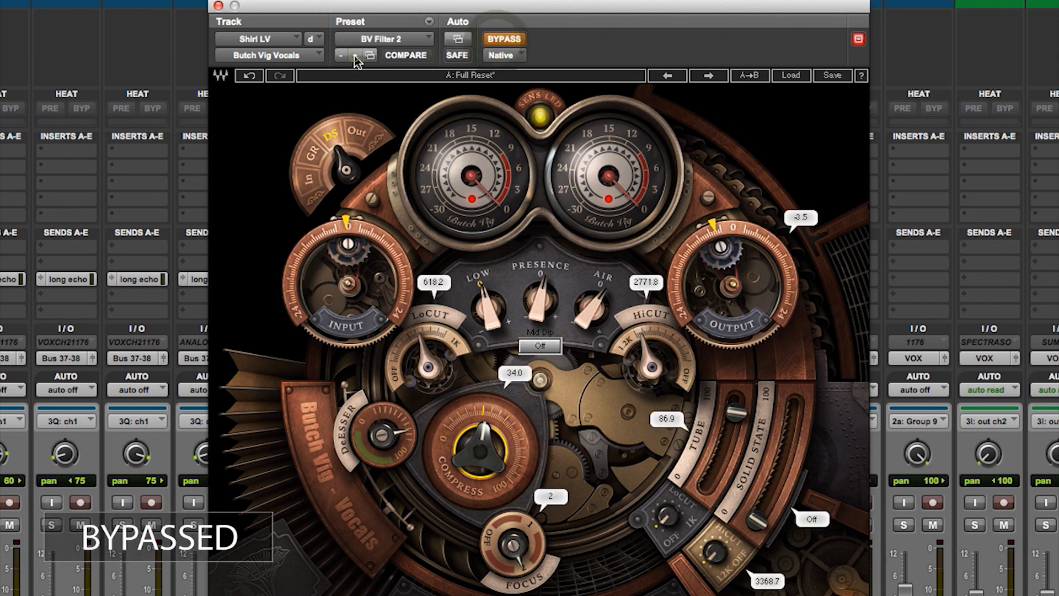
{"action": "left_click", "coordinate": [498, 39]}
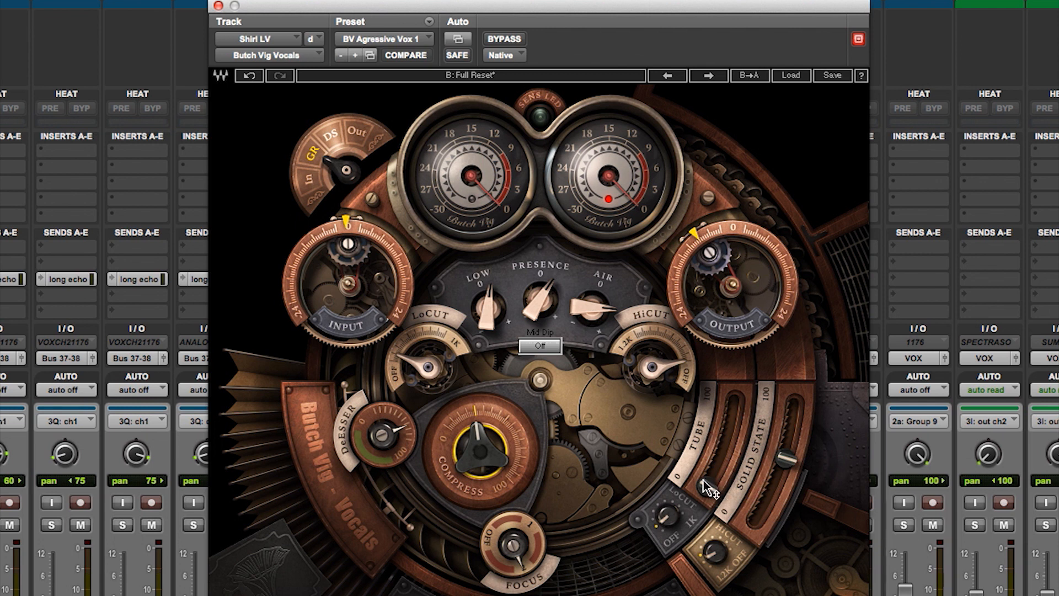
Audition the BV Agressive Vox 2 and BV Agressive Vox 3 presets, comparing with the bypassed vocal between them, ending active.
{"action": "mouse_move", "coordinate": [727, 437]}
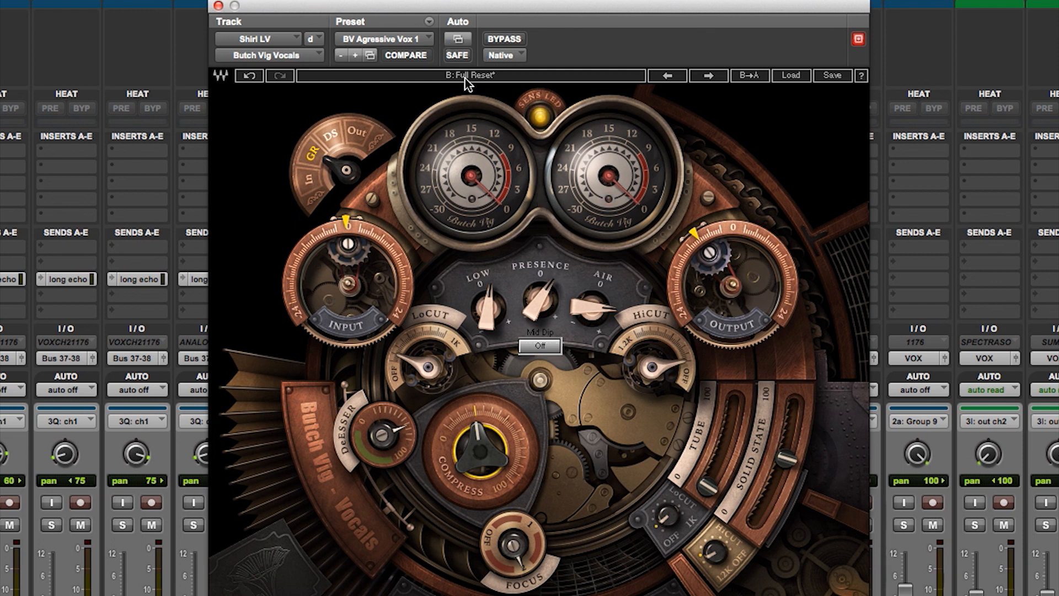
{"action": "left_click", "coordinate": [355, 56]}
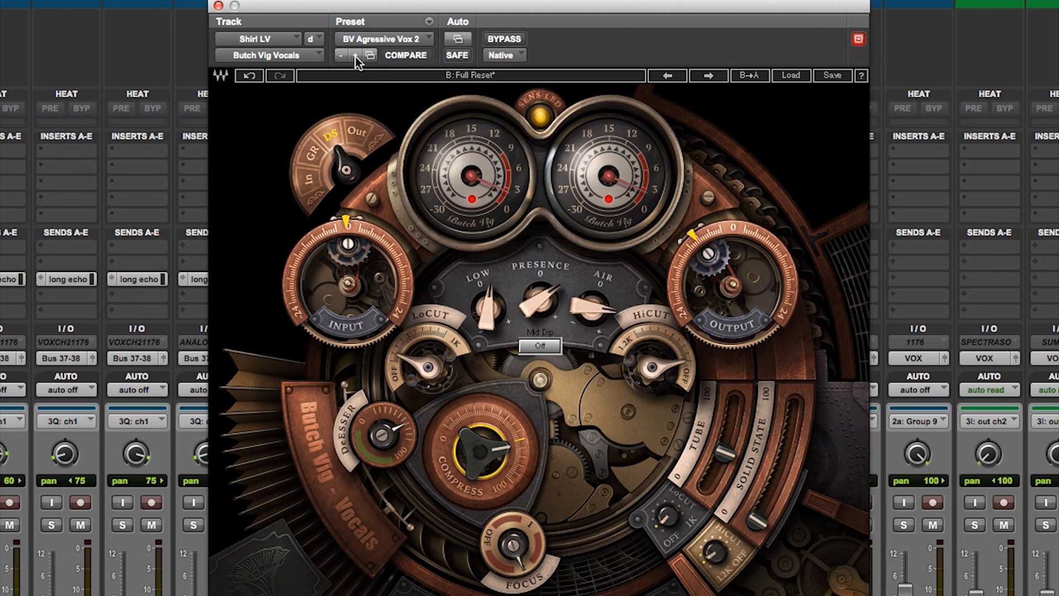
{"action": "left_click", "coordinate": [505, 39]}
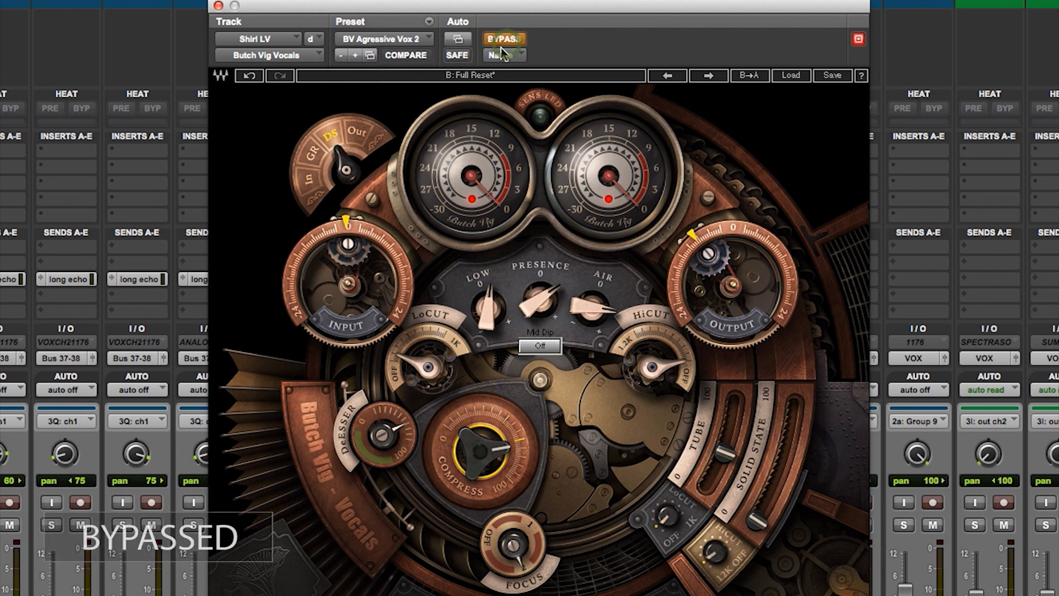
{"action": "left_click", "coordinate": [355, 55]}
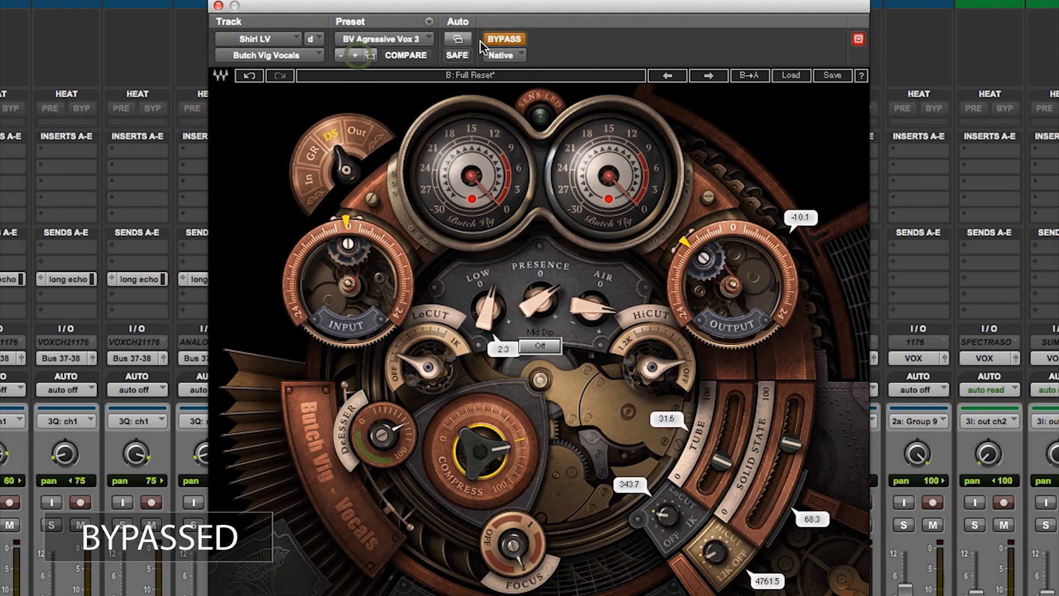
{"action": "left_click", "coordinate": [515, 39]}
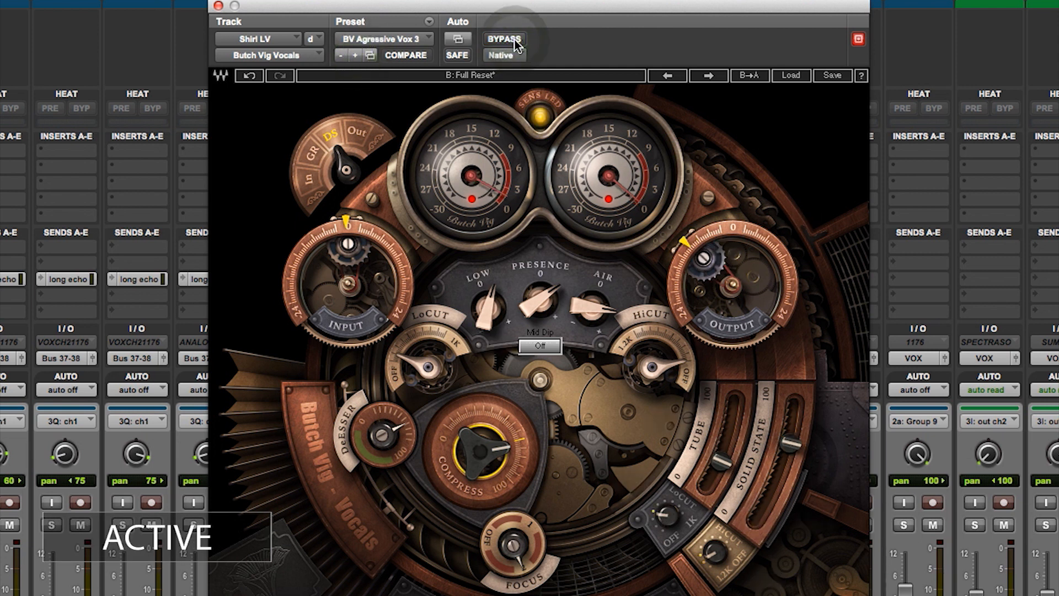
Advance to the BVV FET 47 preset and compare it with the bypassed vocal, ending active.
{"action": "left_click", "coordinate": [356, 55]}
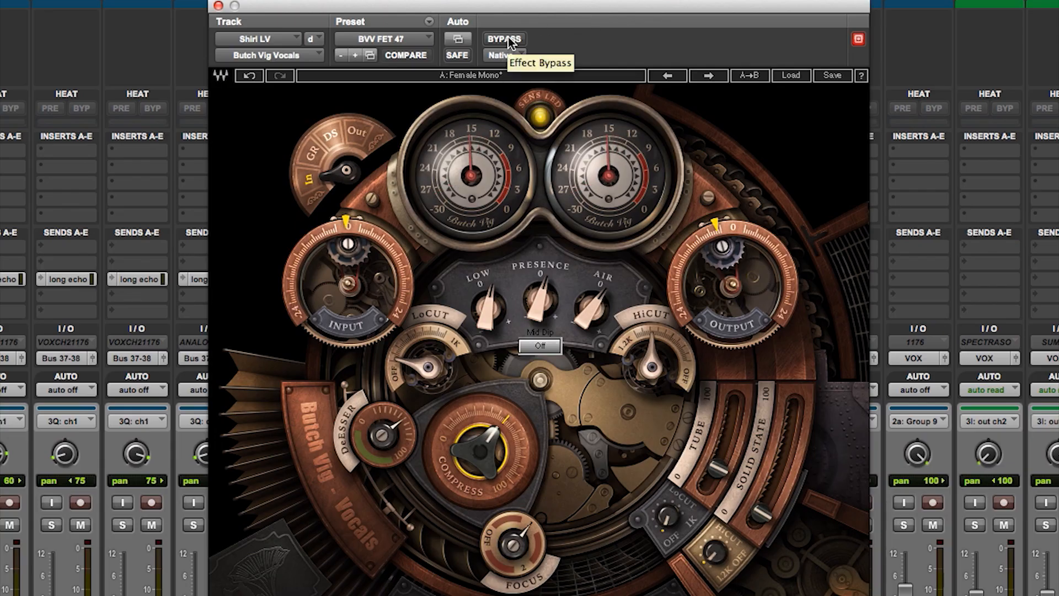
{"action": "left_click", "coordinate": [508, 39]}
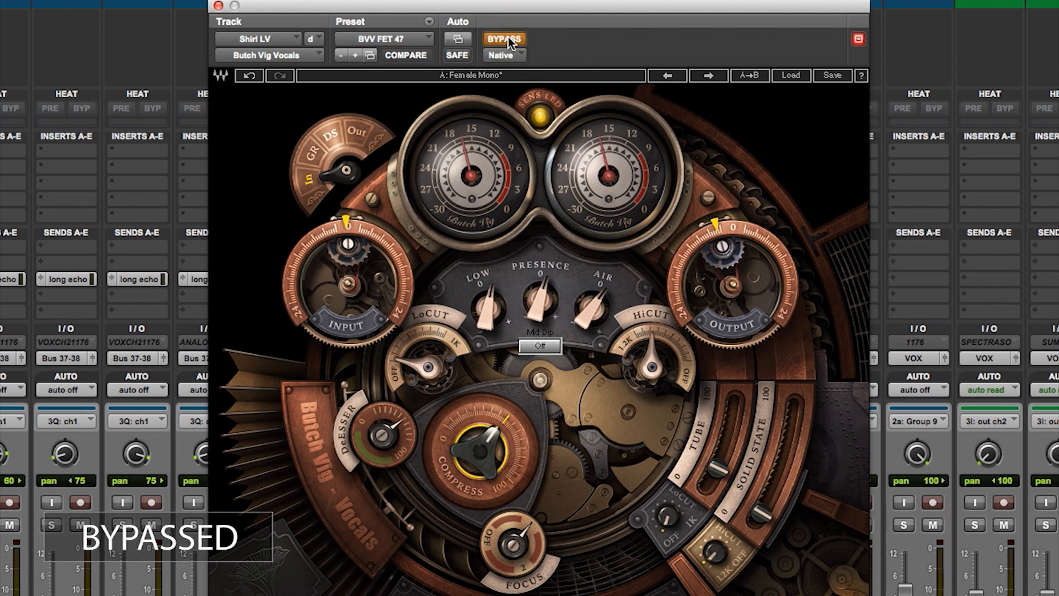
{"action": "left_click", "coordinate": [508, 39]}
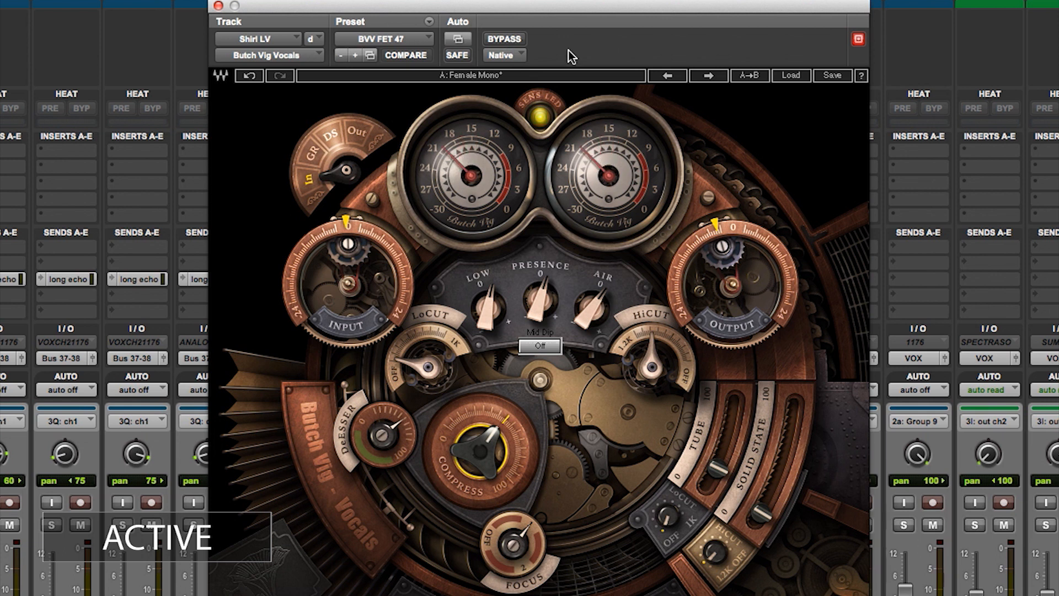
Load the BVV Old Ribbon preset, start playback, and compare it with the bypassed vocal, ending active.
{"action": "left_click", "coordinate": [400, 40]}
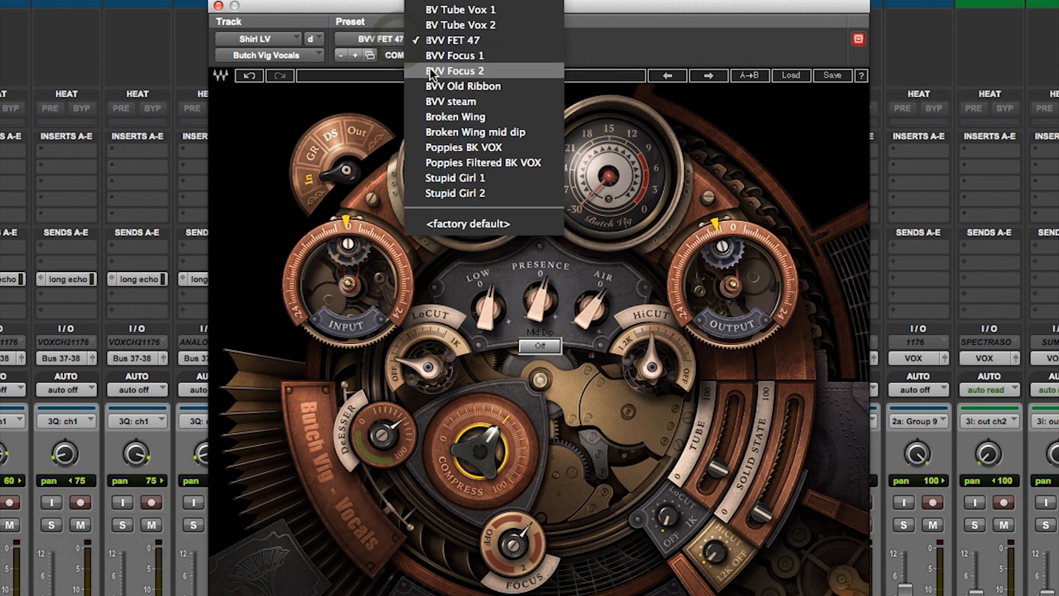
{"action": "left_click", "coordinate": [448, 87]}
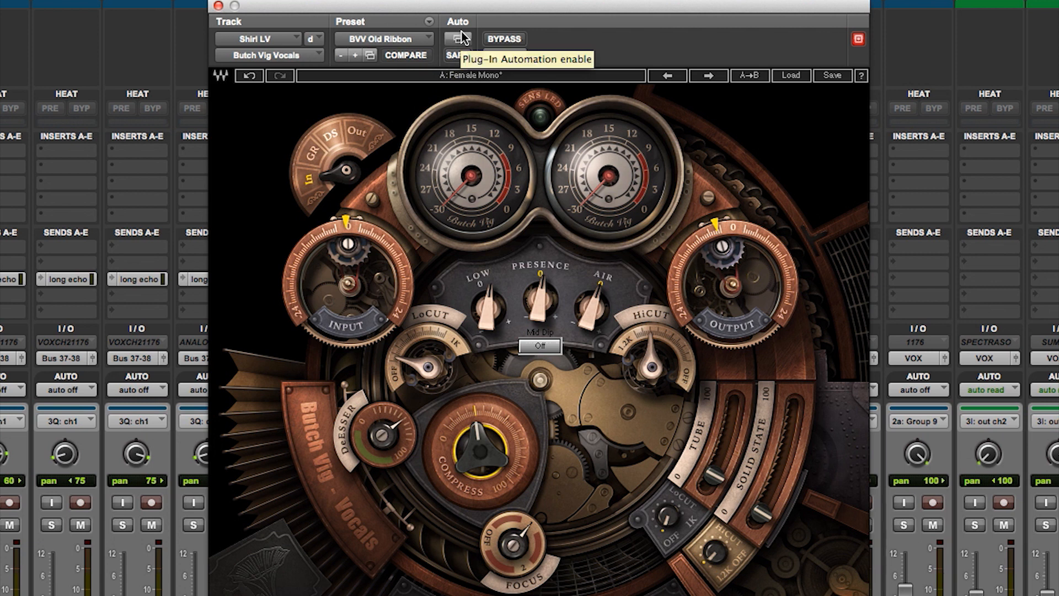
{"action": "key", "text": "space"}
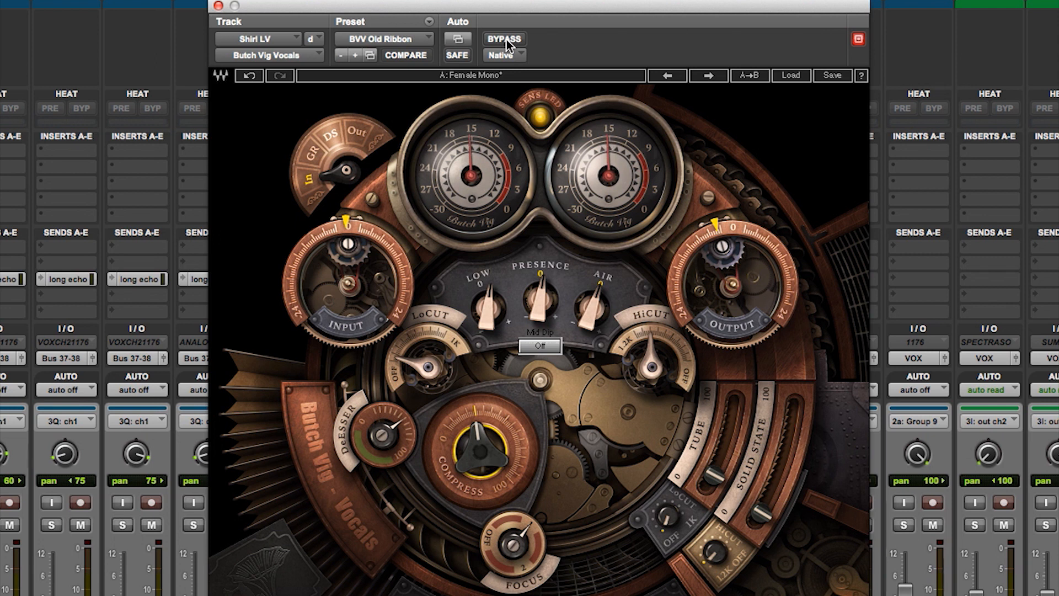
{"action": "left_click", "coordinate": [507, 40]}
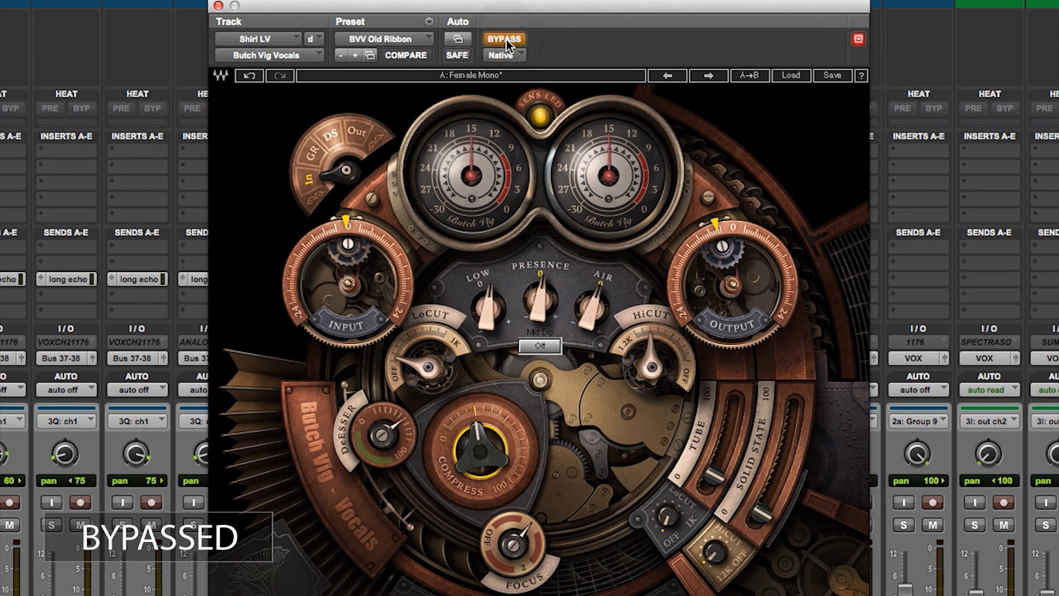
{"action": "left_click", "coordinate": [507, 40]}
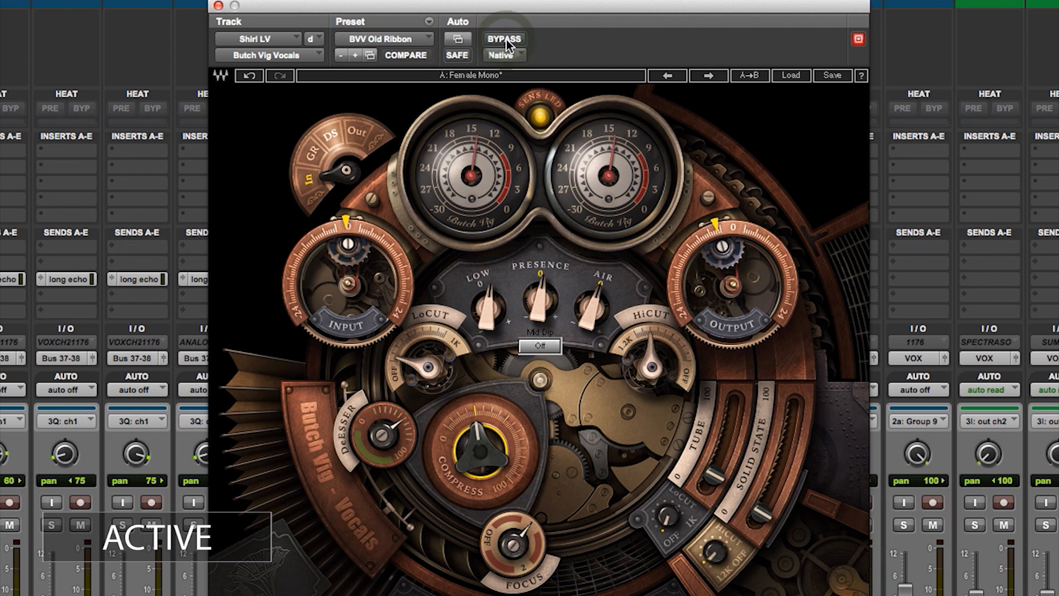